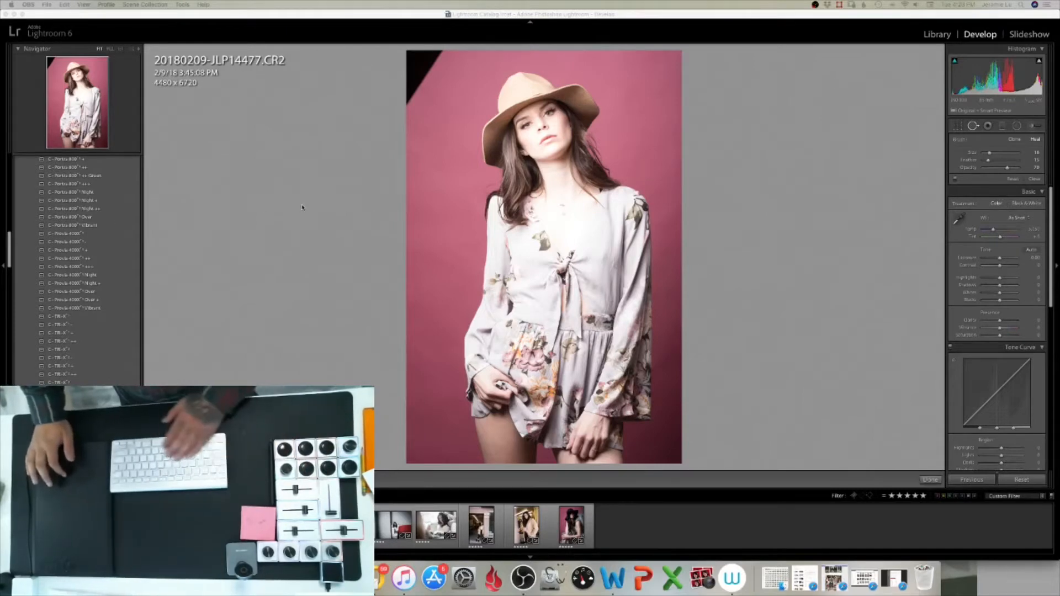
# Switch the photo's info overlay to the exposure and lens details.
pyautogui.click(274, 174)
pyautogui.press('i')
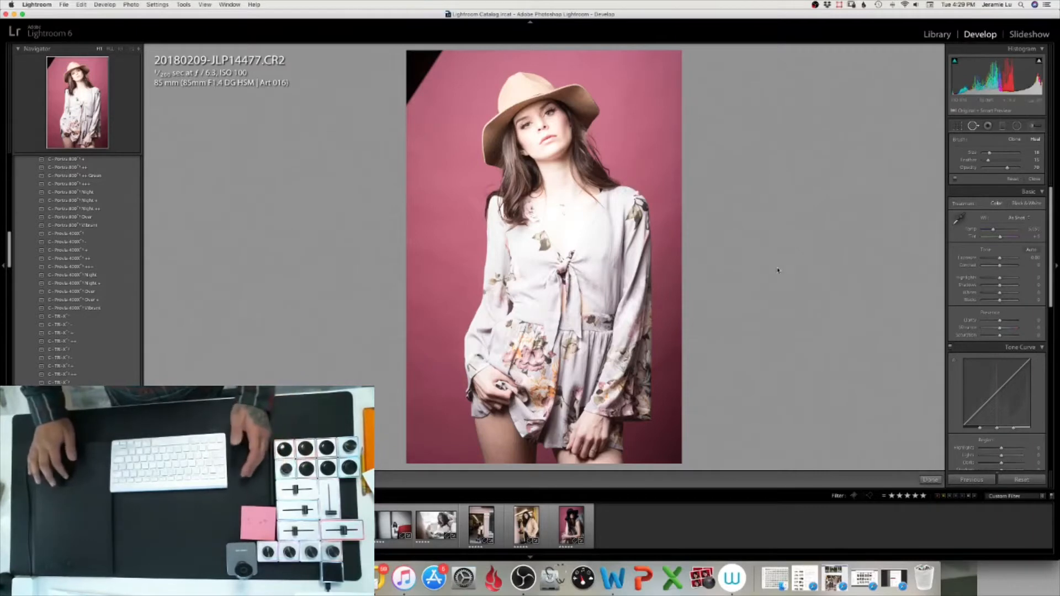
# Apply the Pro 400H Neutral - C preset from the Mastin Labs Fuji Pro - Canon group to the photo.
pyautogui.scroll(10, 100, 308)
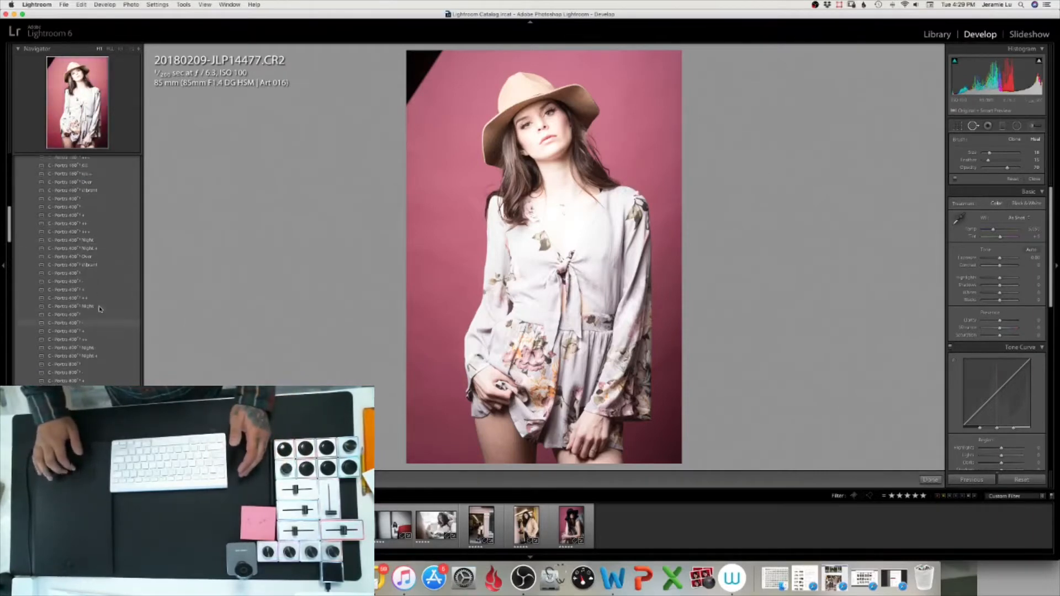
pyautogui.scroll(3, 100, 308)
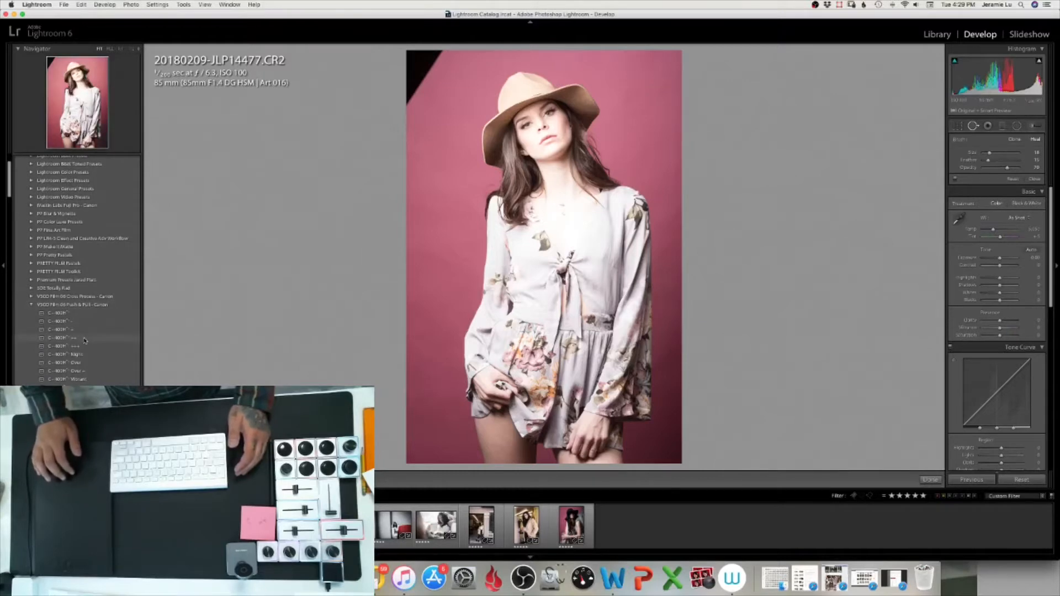
pyautogui.click(32, 307)
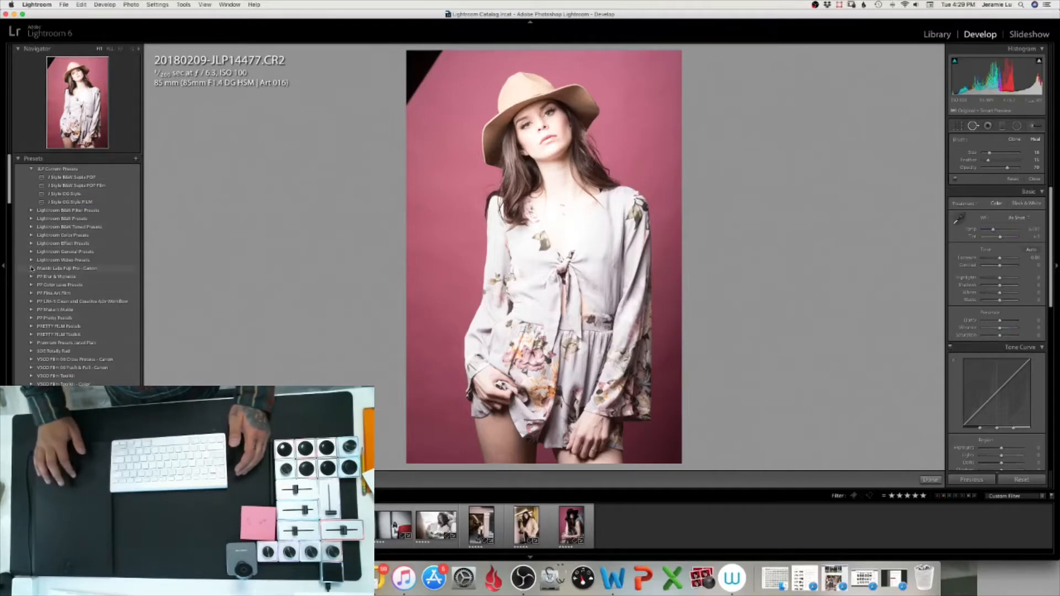
pyautogui.click(31, 269)
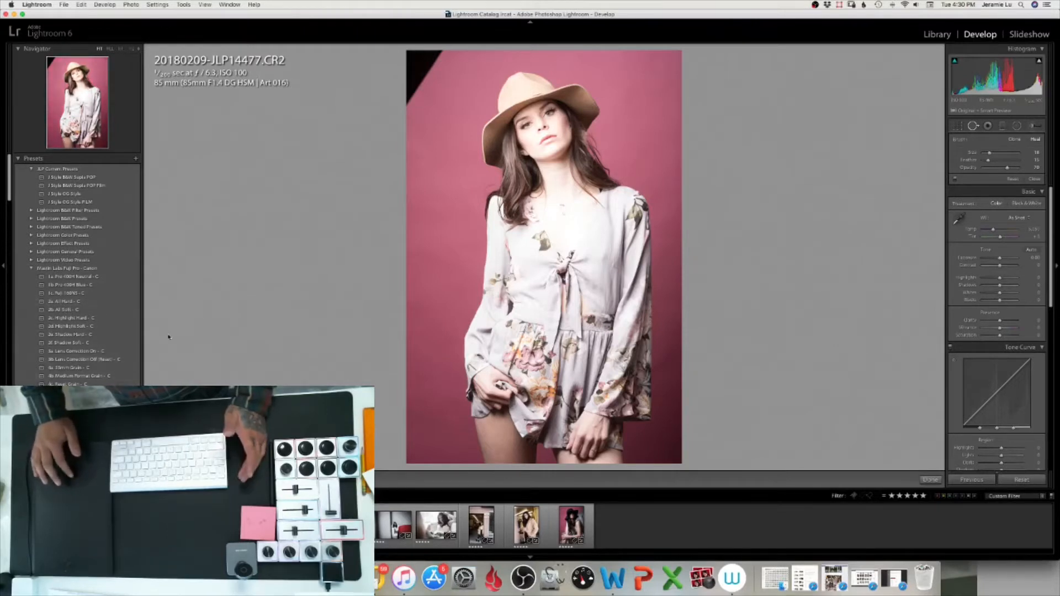
pyautogui.click(84, 277)
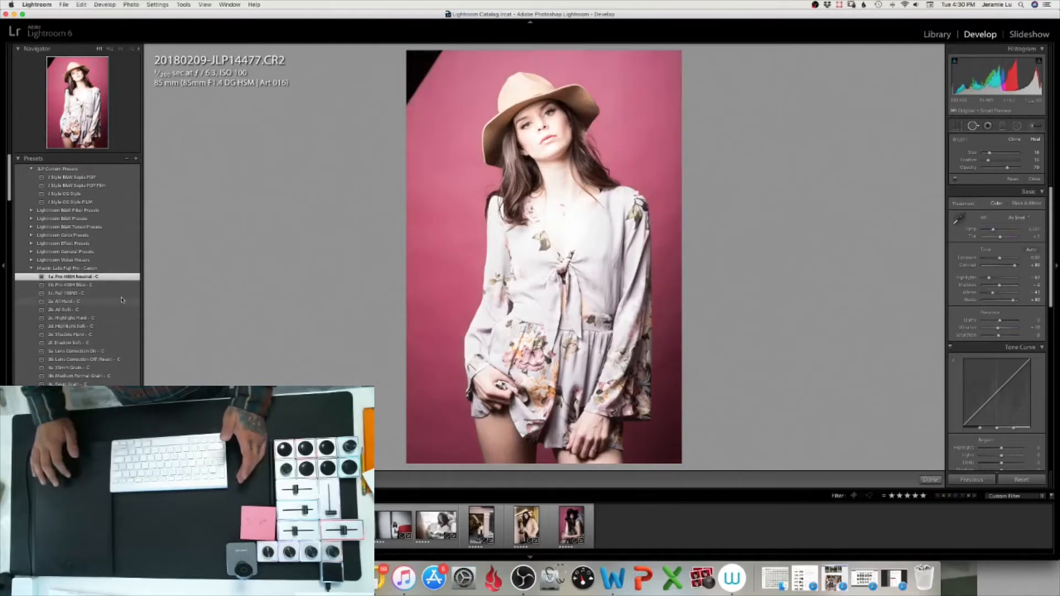
# Try the All, Highlight and Shadow tone presets in their Hard and Soft variants, and keep Shadow Hard - C.
pyautogui.click(70, 302)
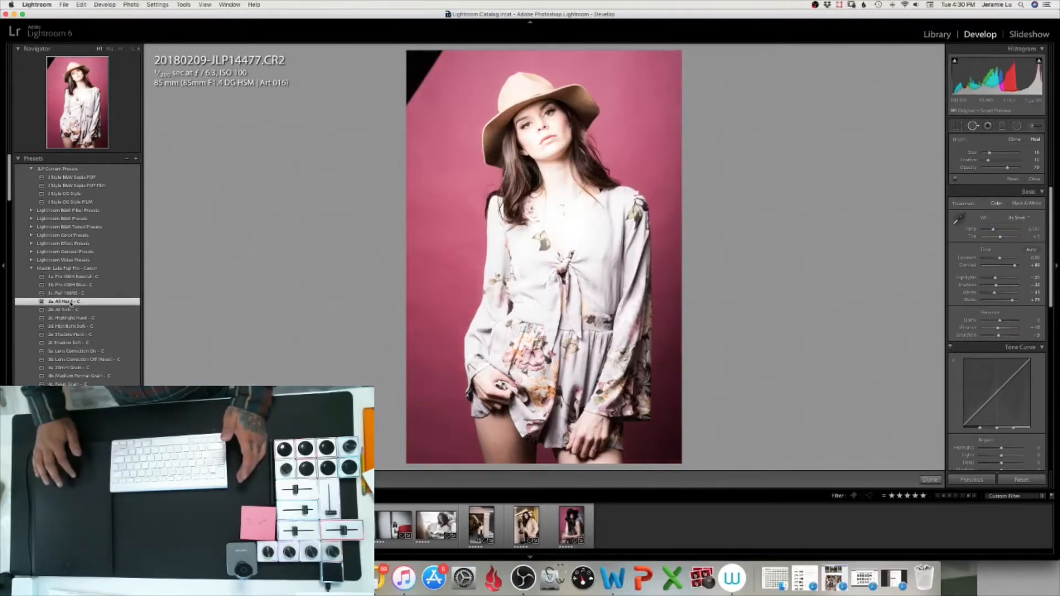
pyautogui.click(68, 310)
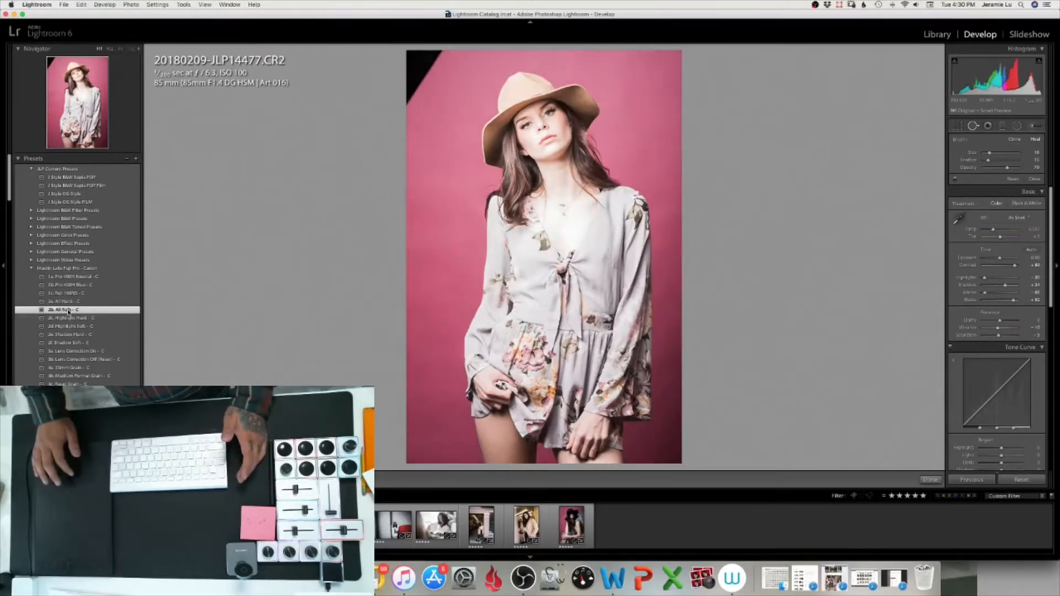
pyautogui.click(70, 303)
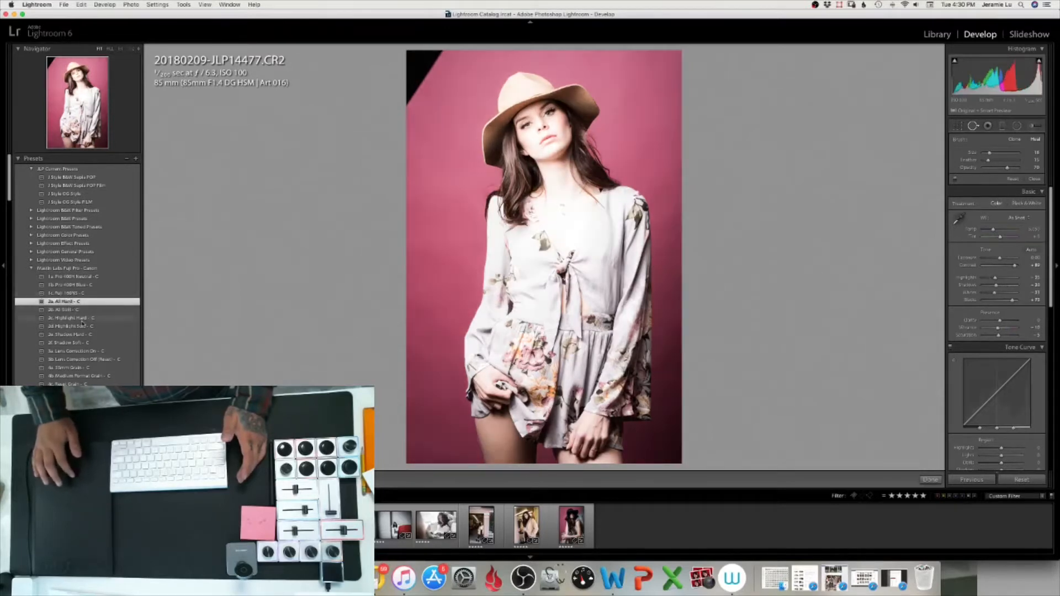
pyautogui.click(83, 319)
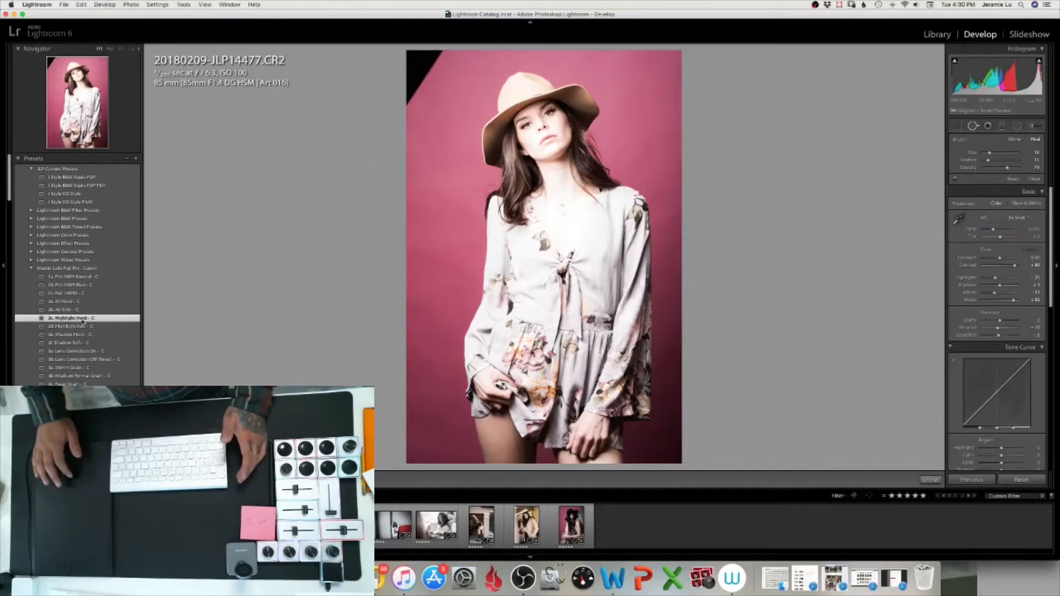
pyautogui.click(83, 326)
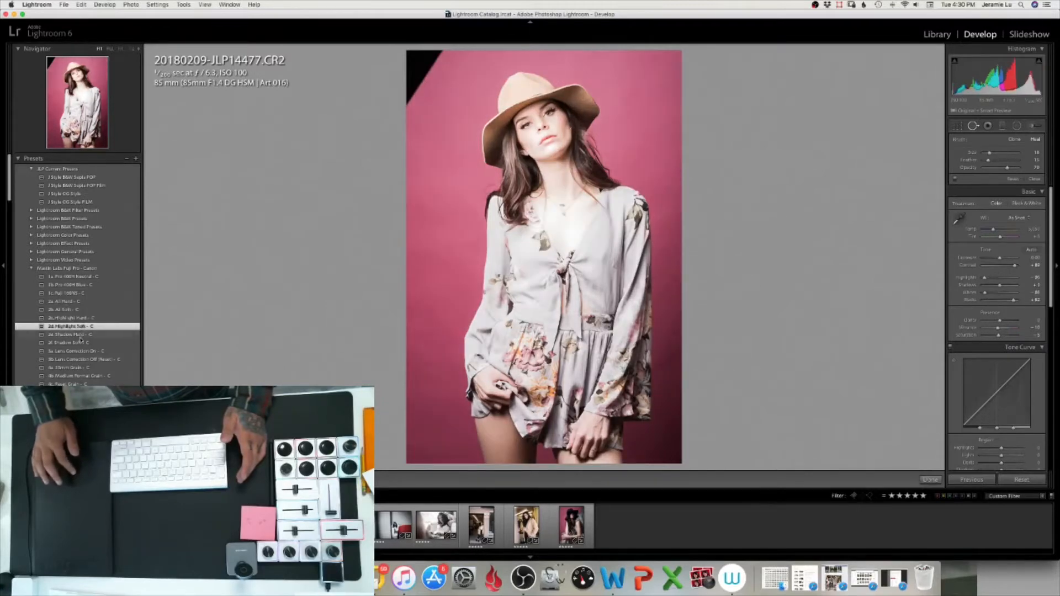
pyautogui.click(82, 334)
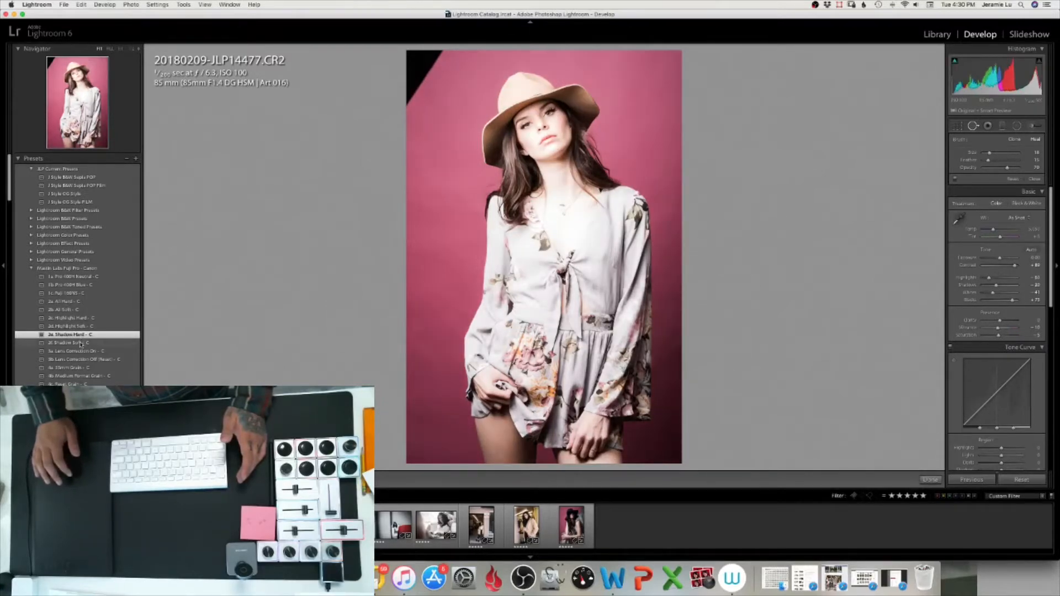
pyautogui.click(81, 343)
pyautogui.click(81, 334)
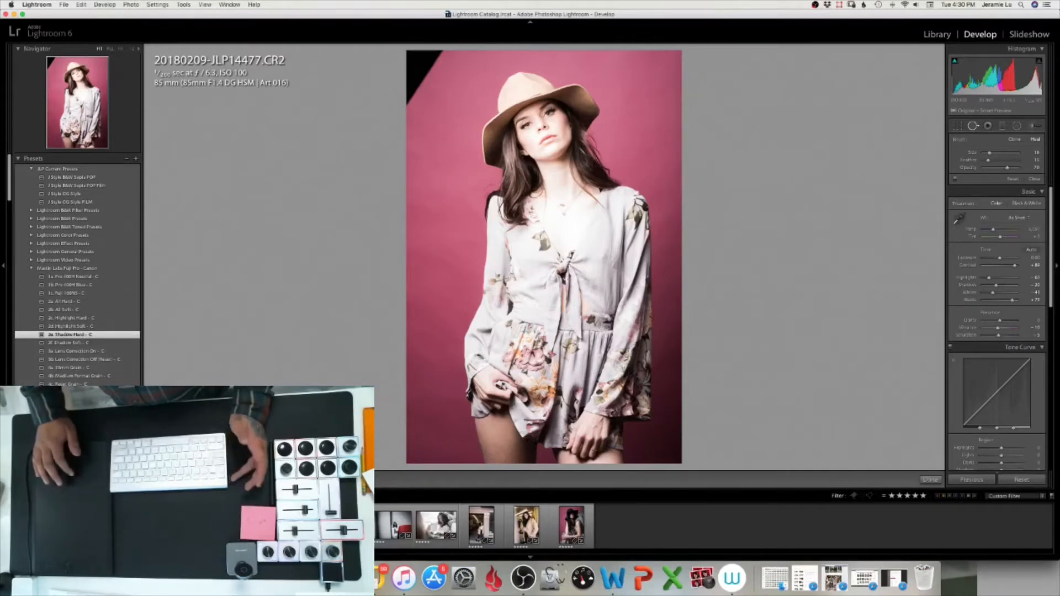
# Darken the photo with a lower exposure and cooler white balance, and raise the clarity slightly.
pyautogui.scroll(-10, 1015, 420)
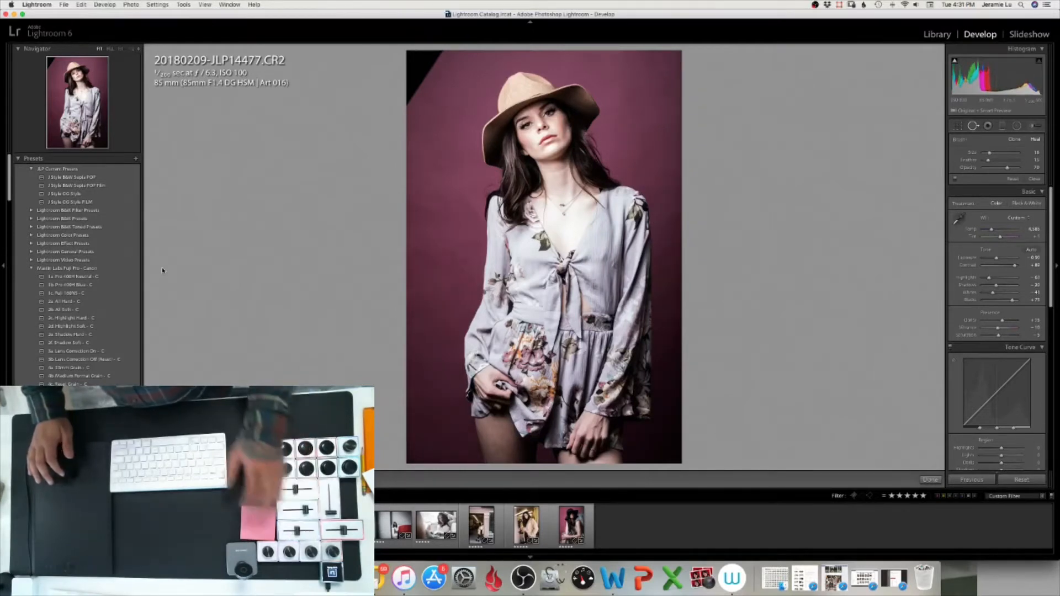
# Compare the edited photo repeatedly with its unedited original.
pyautogui.press('\\')
pyautogui.press('\\')
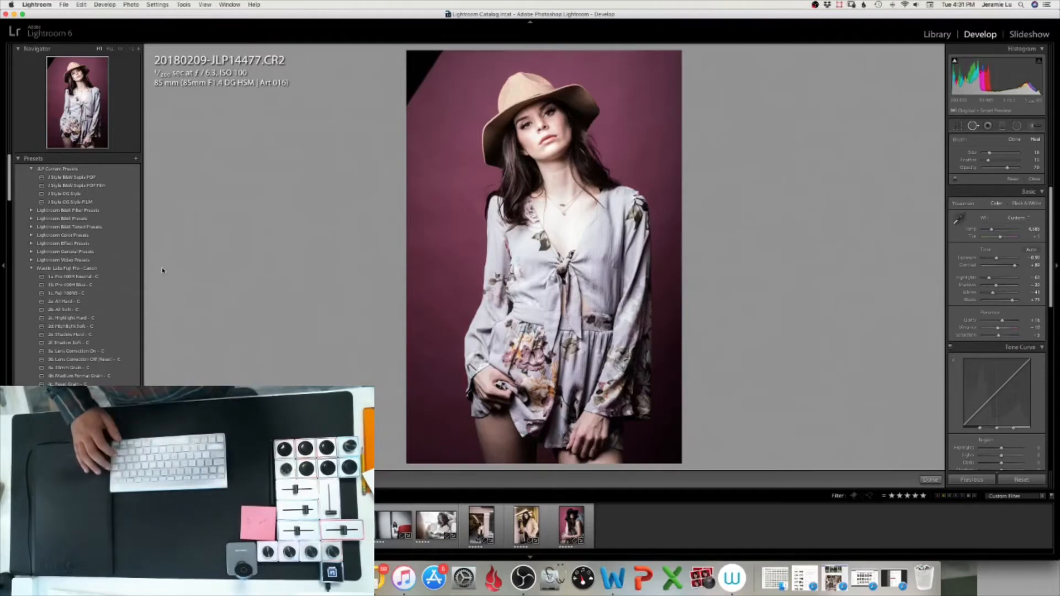
pyautogui.press('\\')
pyautogui.press('\\')
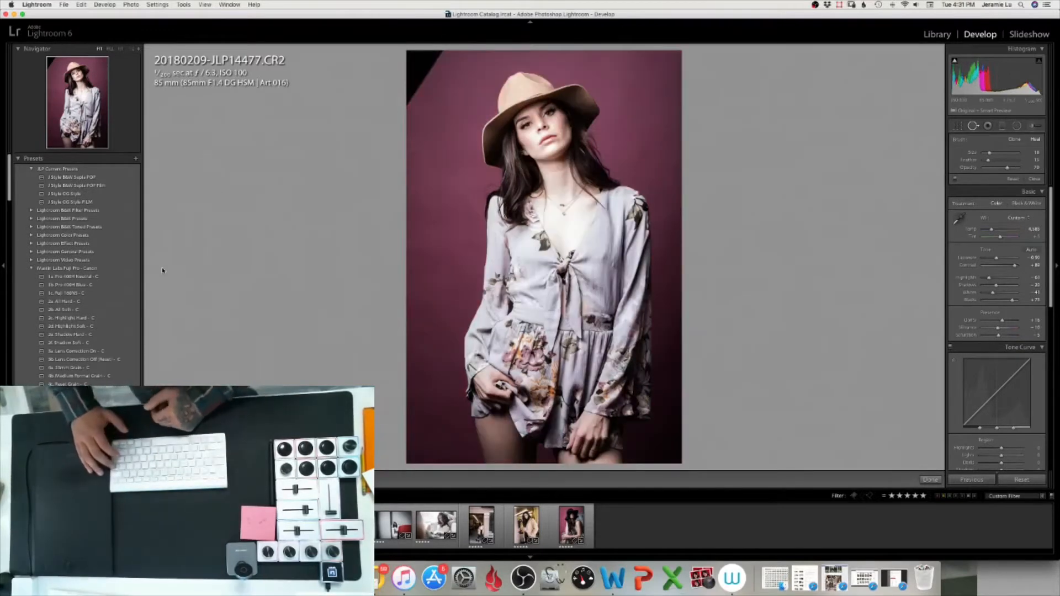
pyautogui.press('\\')
pyautogui.press('\\')
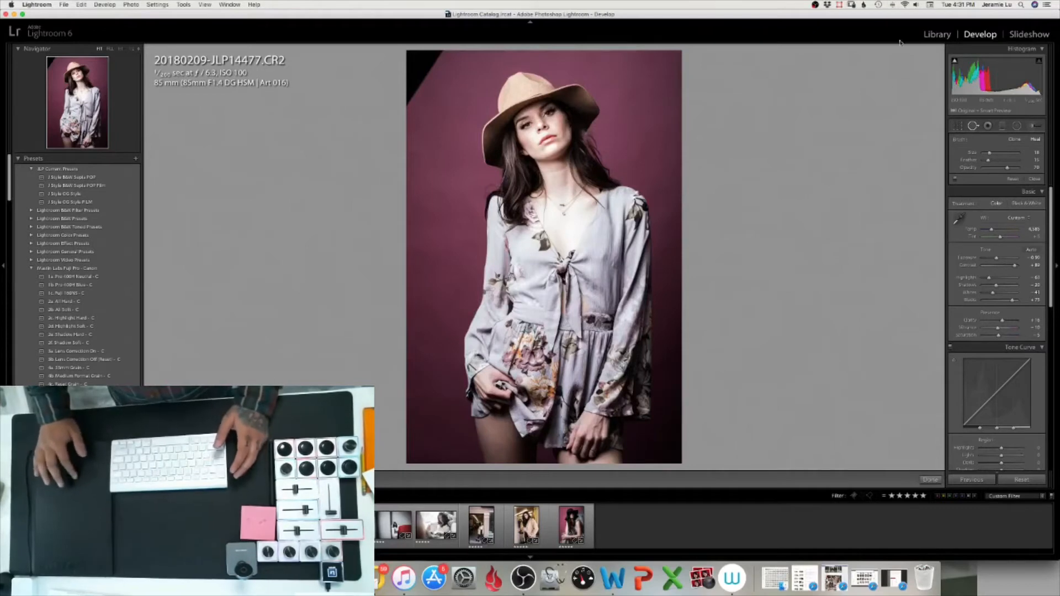
# Crop the photo in from its upper-left corner at the original aspect, keeping the whole hat inside the frame.
pyautogui.click(957, 127)
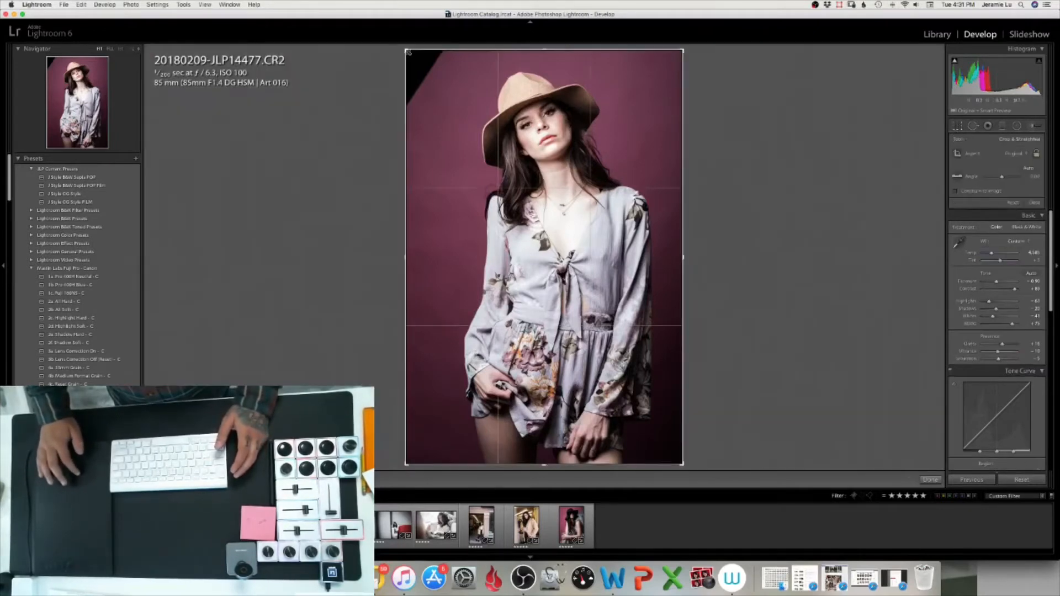
pyautogui.moveTo(408, 52); pyautogui.dragTo(417, 62)
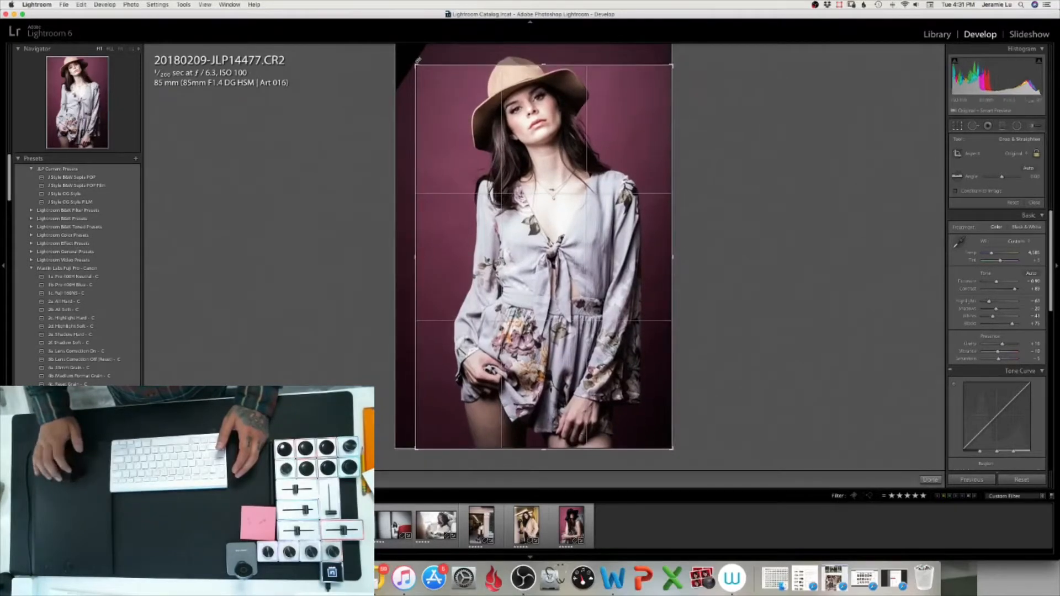
pyautogui.press('Return')
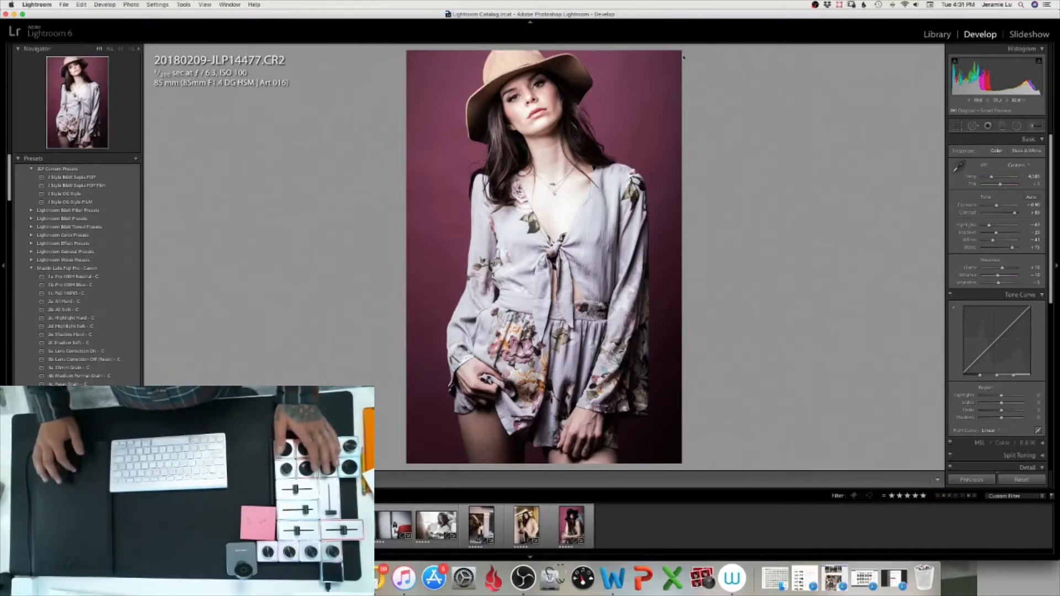
pyautogui.click(957, 127)
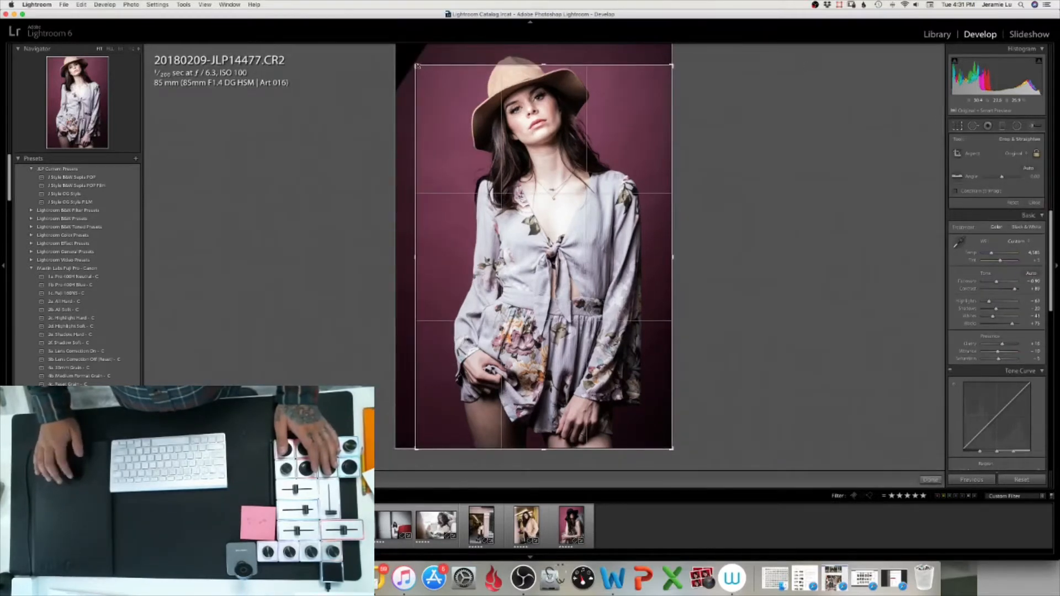
pyautogui.moveTo(418, 65); pyautogui.dragTo(413, 61)
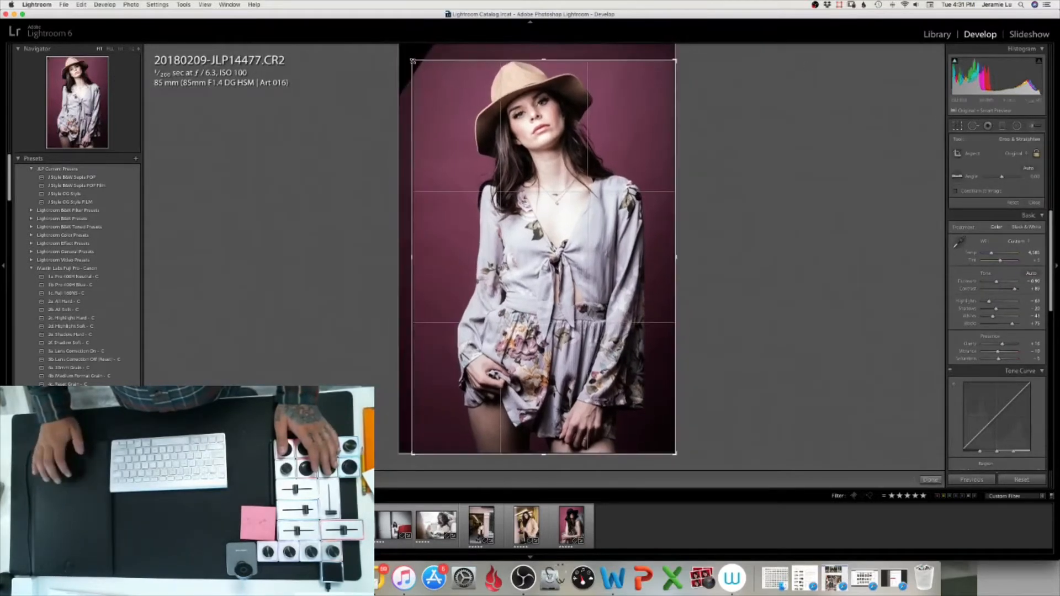
pyautogui.press('Return')
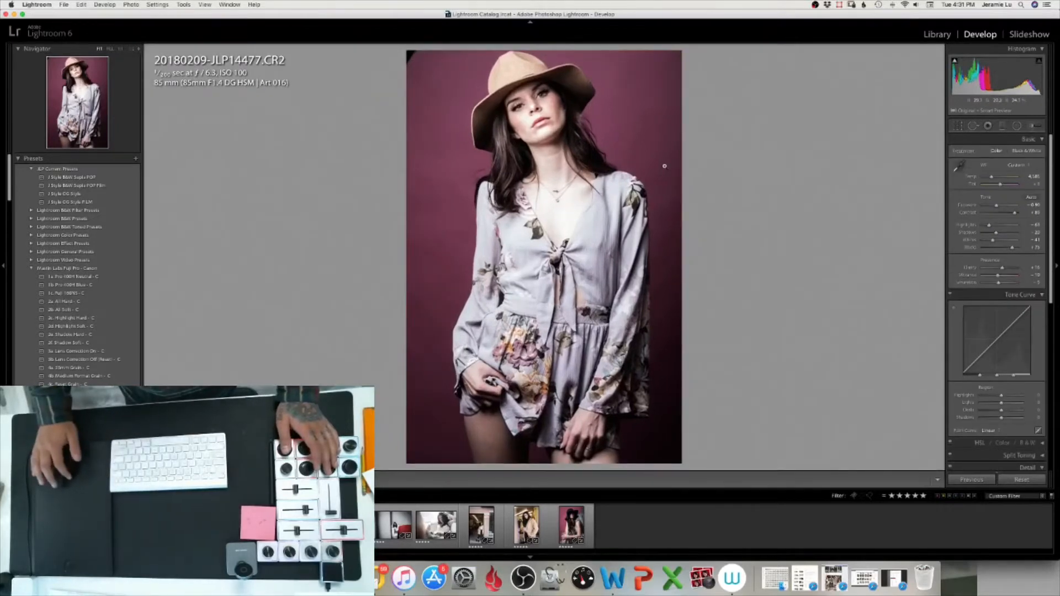
# Set up Spot Removal in Heal mode with a much larger brush for the black corner of the backdrop.
pyautogui.click(973, 127)
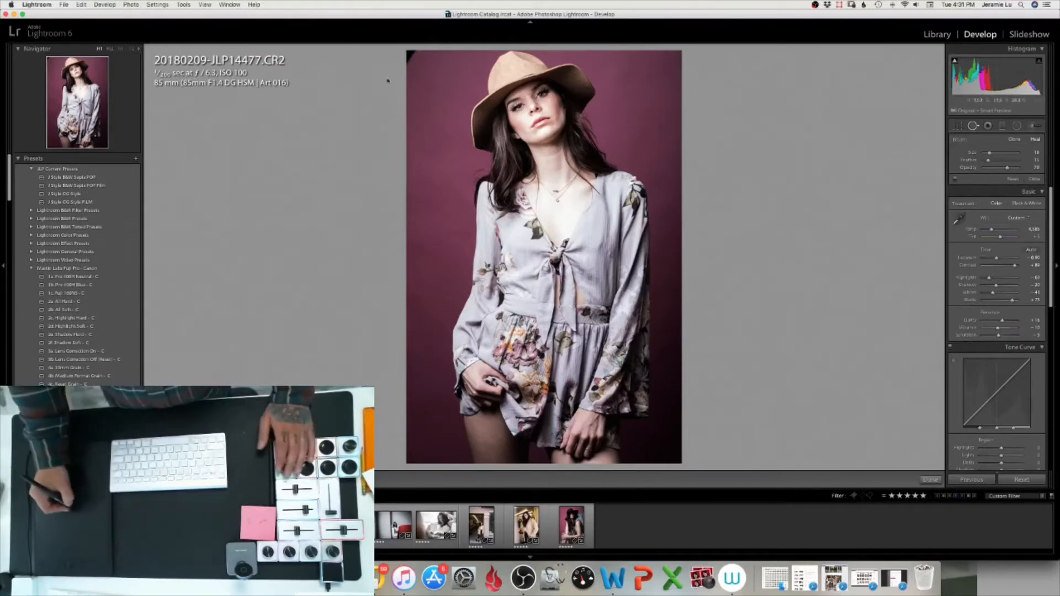
pyautogui.press(']')
pyautogui.press(']')
pyautogui.press(']')
pyautogui.press(']')
pyautogui.press(']')
pyautogui.press(']')
pyautogui.press(']')
pyautogui.press(']')
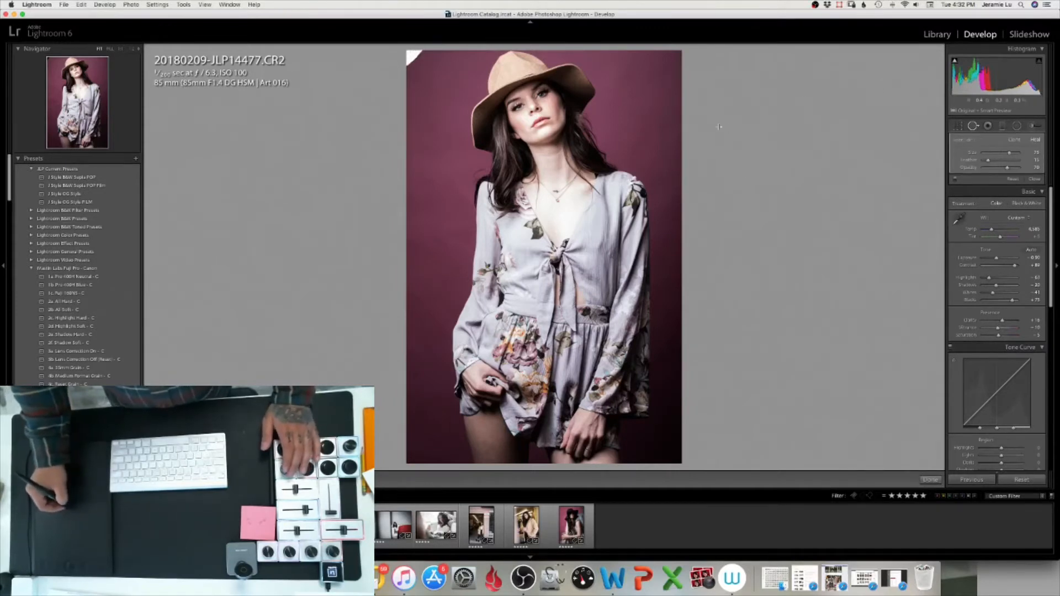
# Try to heal the black upper-left corner of the photo, sampling the clean backdrop beside it.
pyautogui.click(412, 54)
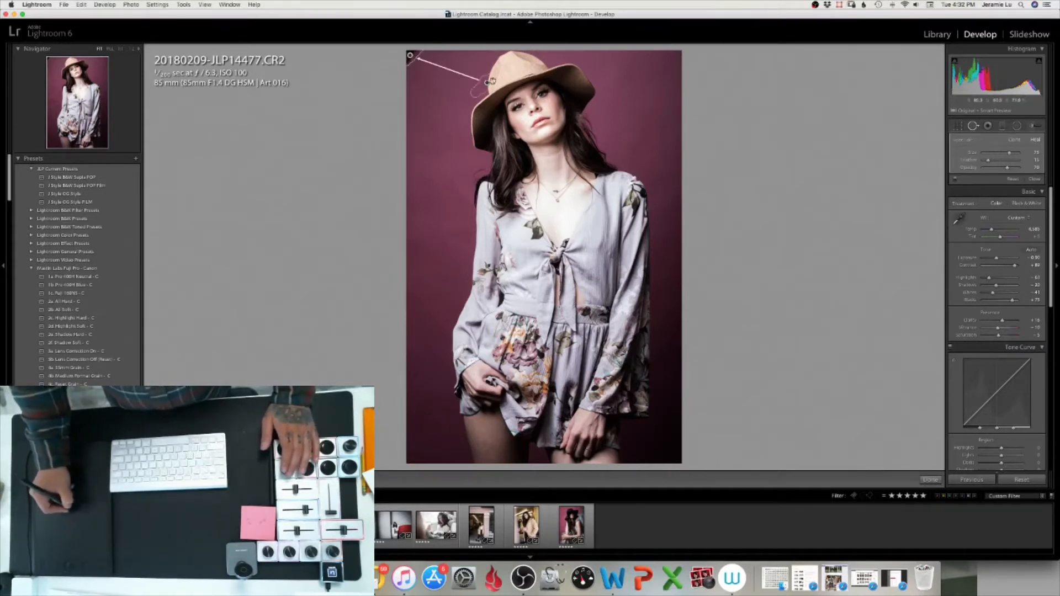
pyautogui.moveTo(415, 84); pyautogui.dragTo(429, 72)
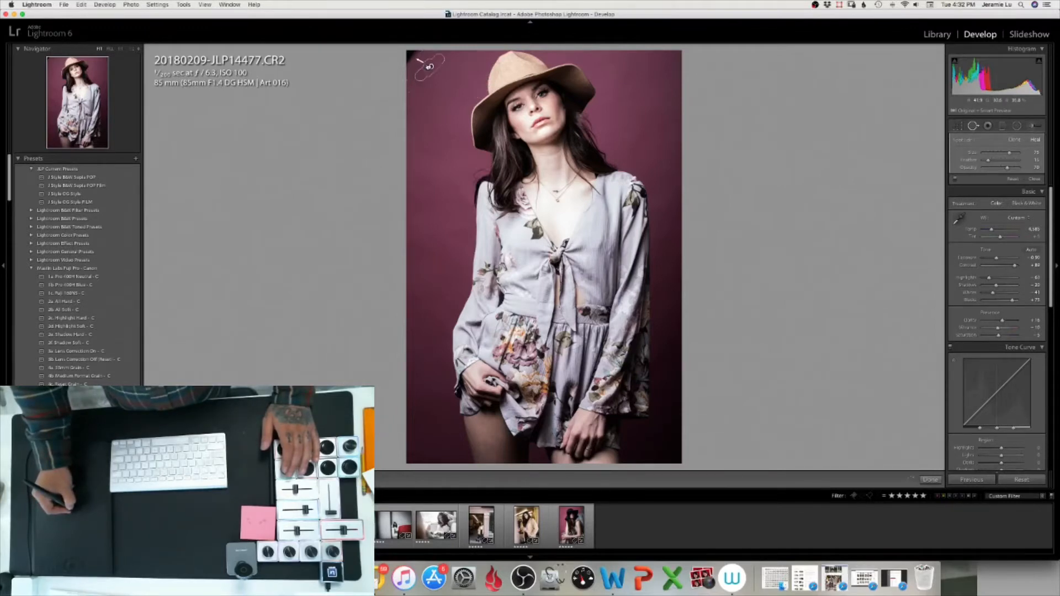
pyautogui.moveTo(429, 65); pyautogui.dragTo(435, 65)
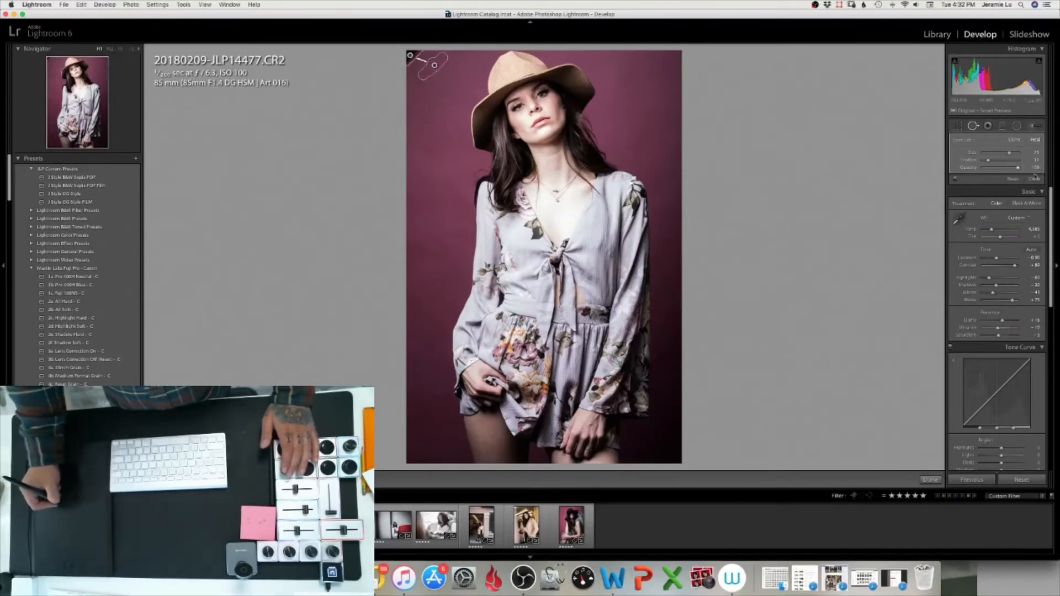
pyautogui.press('Delete')
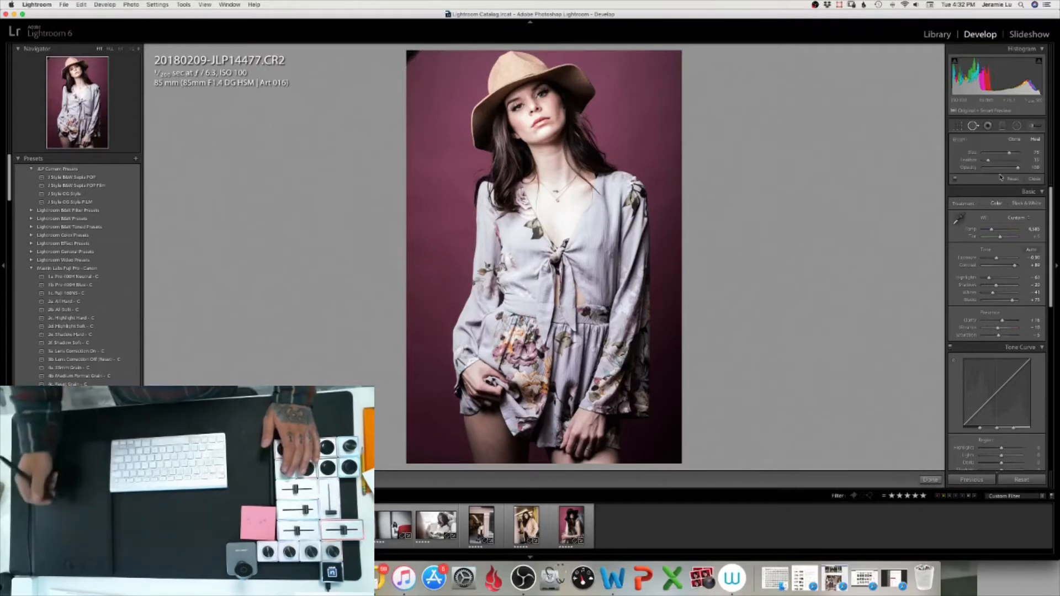
# Try to heal the black corner with a painted stroke, moving its sample area from the dress to the backdrop.
pyautogui.moveTo(433, 65); pyautogui.dragTo(418, 54)
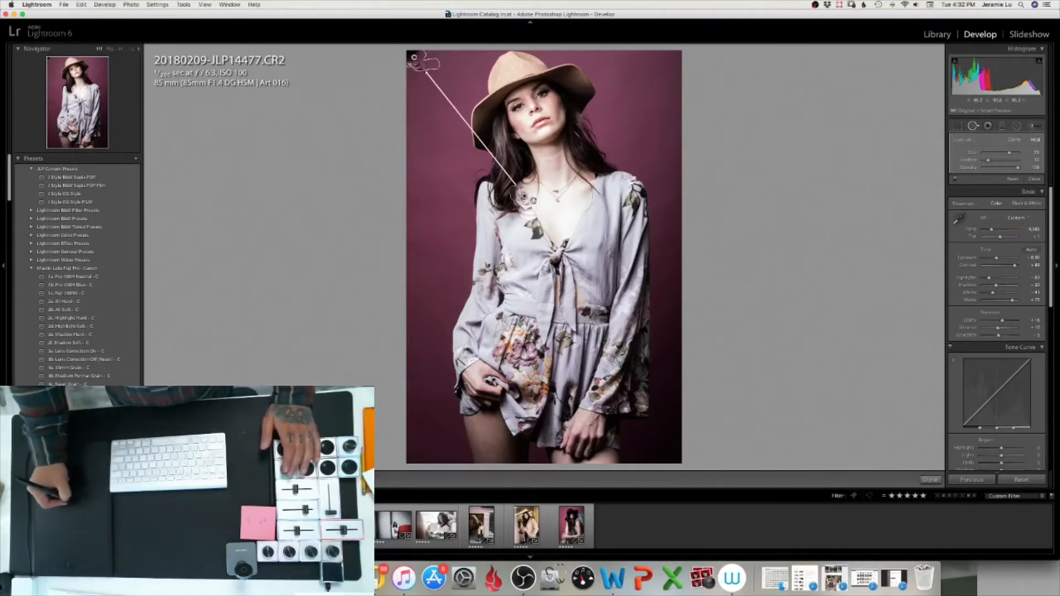
pyautogui.moveTo(523, 196)
pyautogui.mouseDown()
pyautogui.moveTo(426, 161)
pyautogui.moveTo(426, 132)
pyautogui.moveTo(435, 143)
pyautogui.moveTo(439, 126)
pyautogui.moveTo(433, 87)
pyautogui.mouseUp()
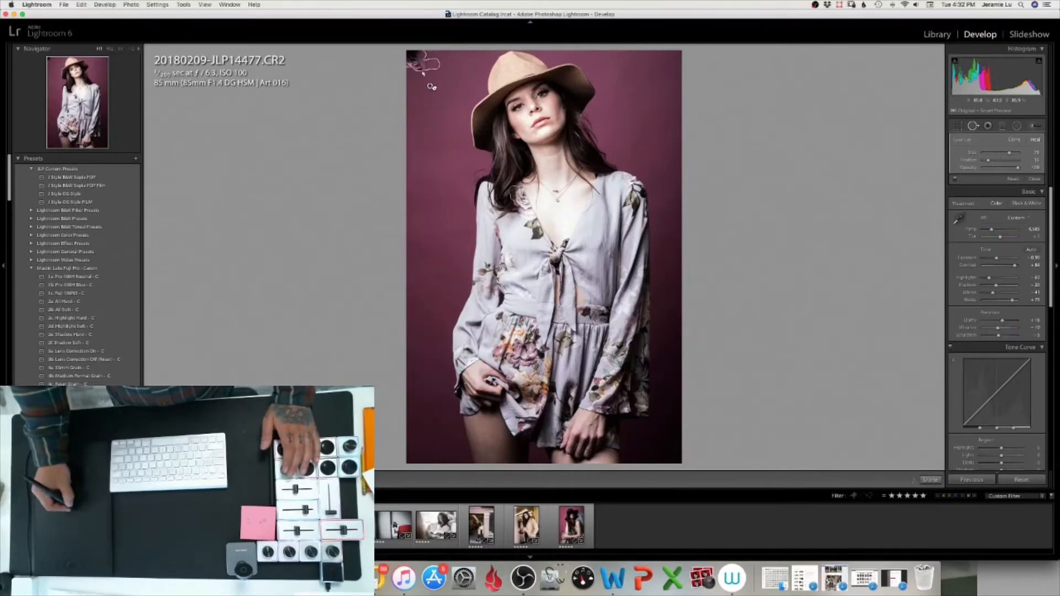
pyautogui.moveTo(438, 88); pyautogui.dragTo(446, 83)
pyautogui.press('Delete')
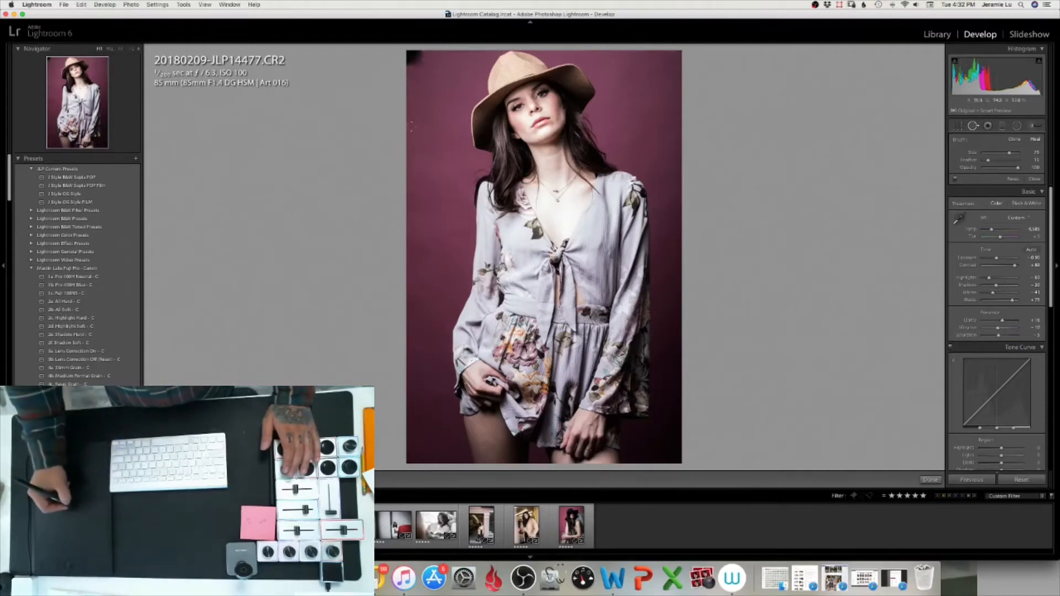
# Try to heal the black corner with a single spot, shifting its sample area further along the backdrop.
pyautogui.click(414, 56)
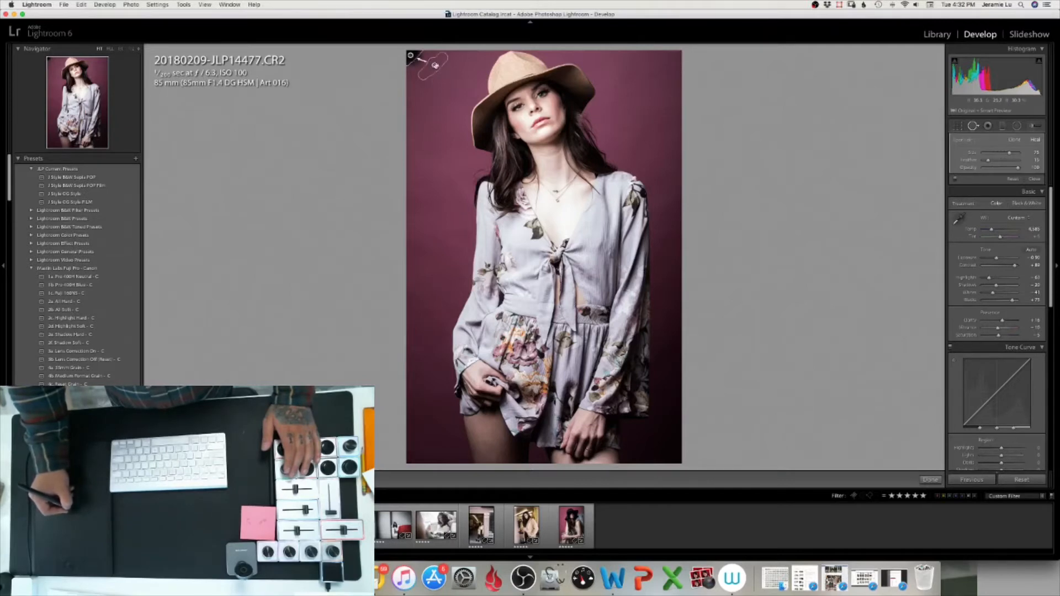
pyautogui.moveTo(442, 74); pyautogui.dragTo(446, 82)
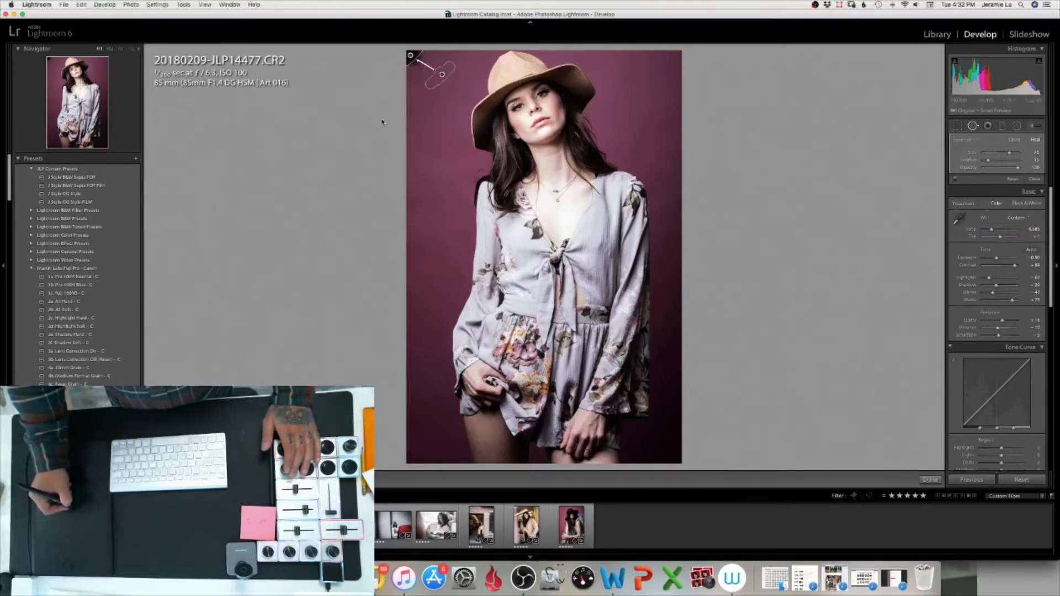
pyautogui.press('Delete')
pyautogui.press('z')
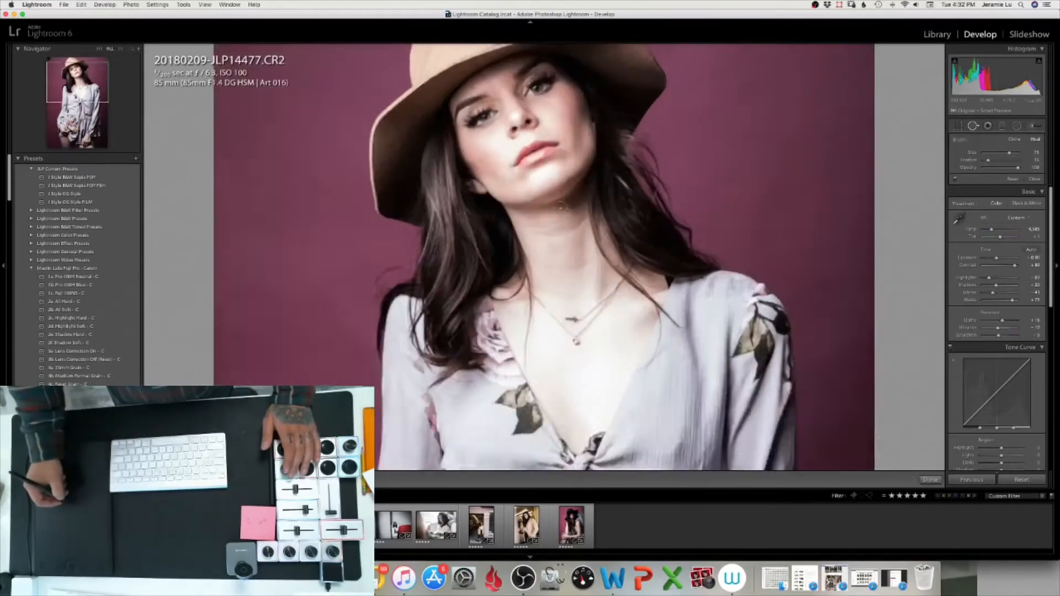
pyautogui.press('z')
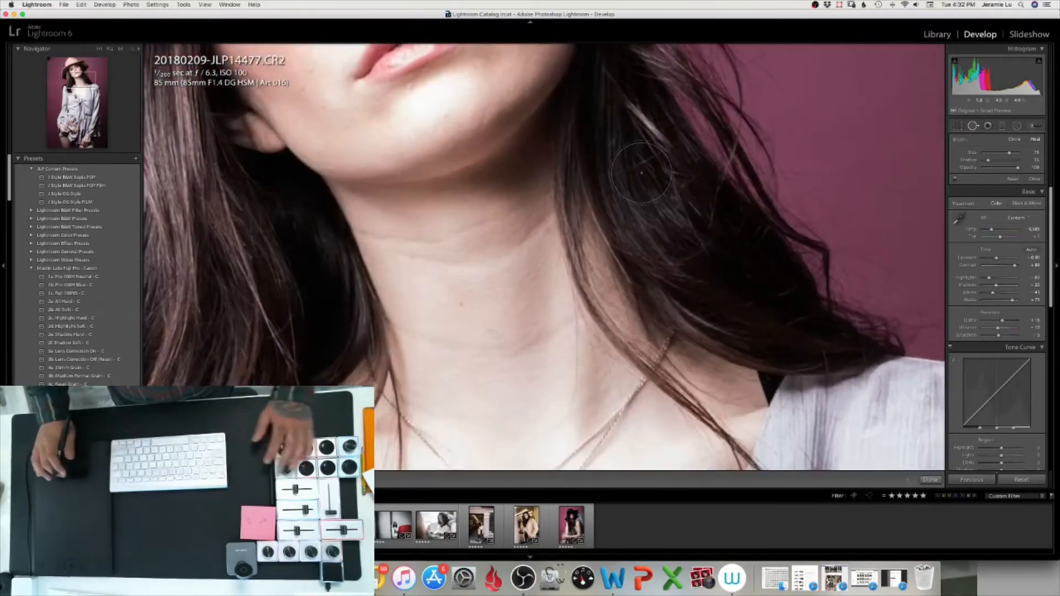
pyautogui.press('x')
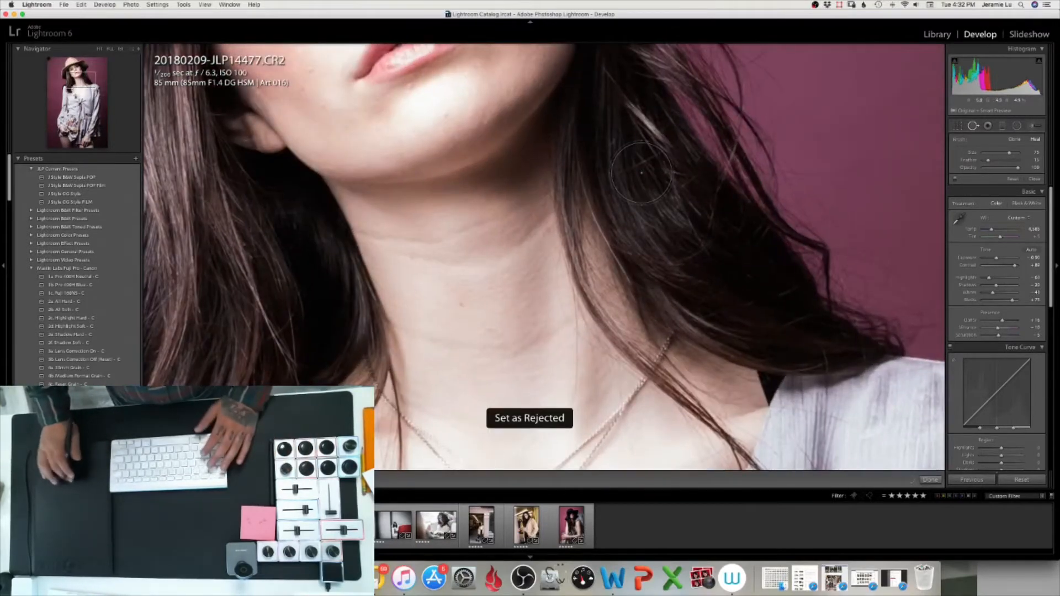
pyautogui.click(99, 49)
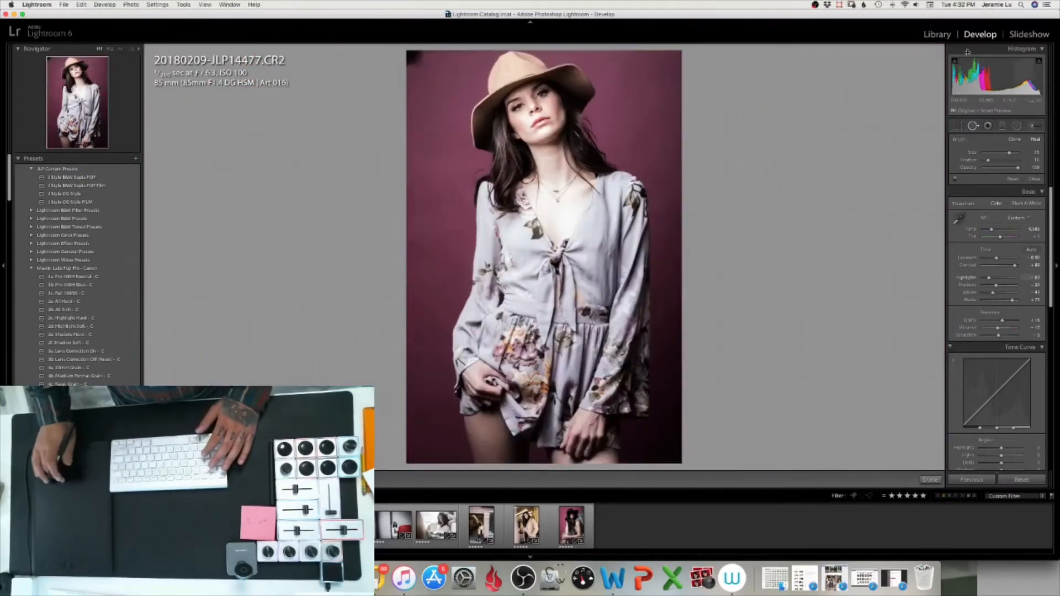
# Crop the photo slightly tighter from its upper-left corner to cut off the black backdrop edge, and lower the exposure slightly.
pyautogui.click(957, 127)
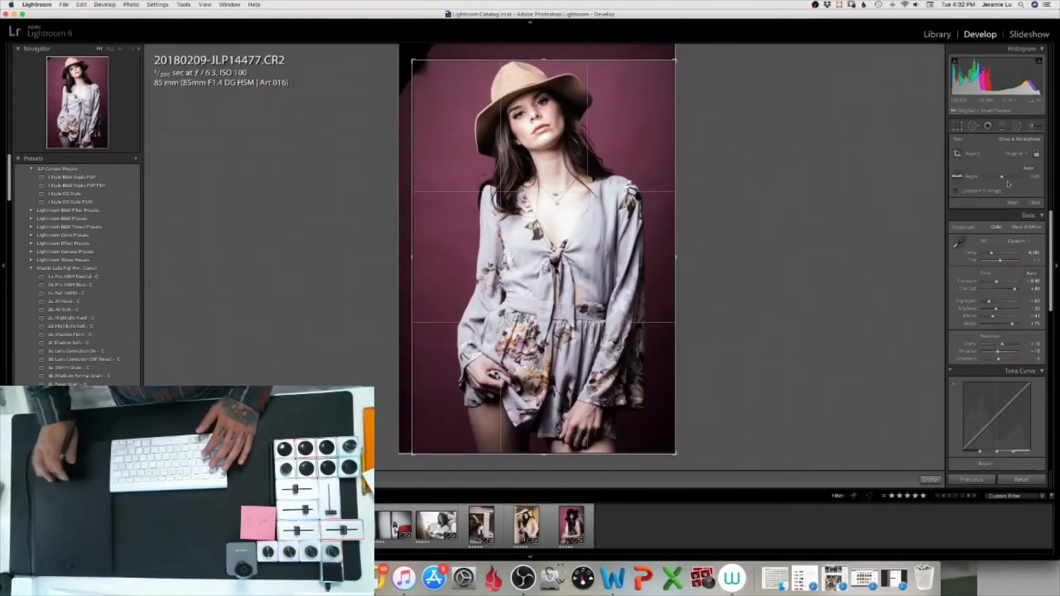
pyautogui.click(971, 130)
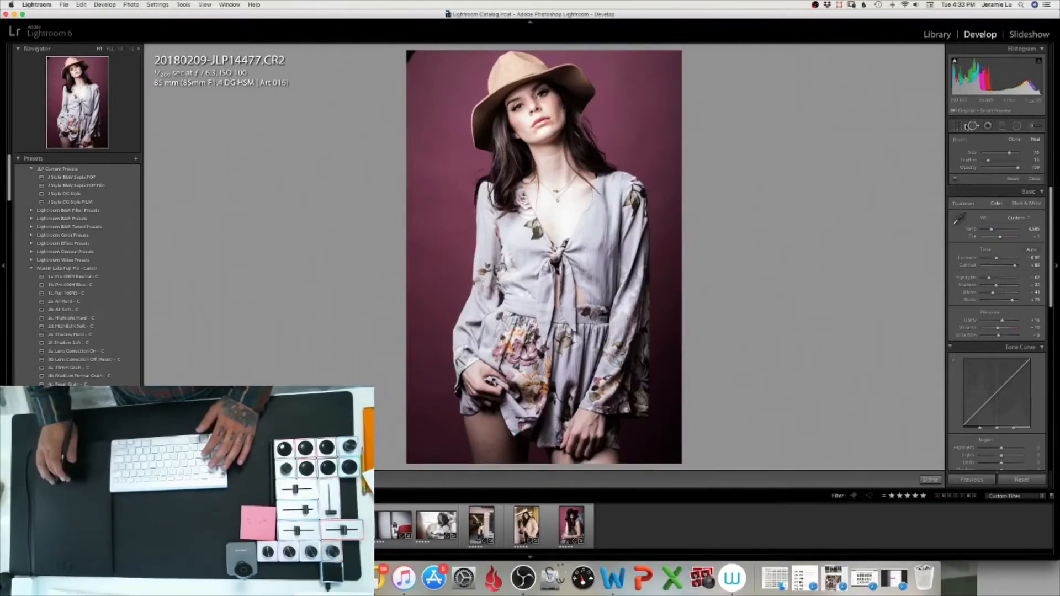
pyautogui.press('r')
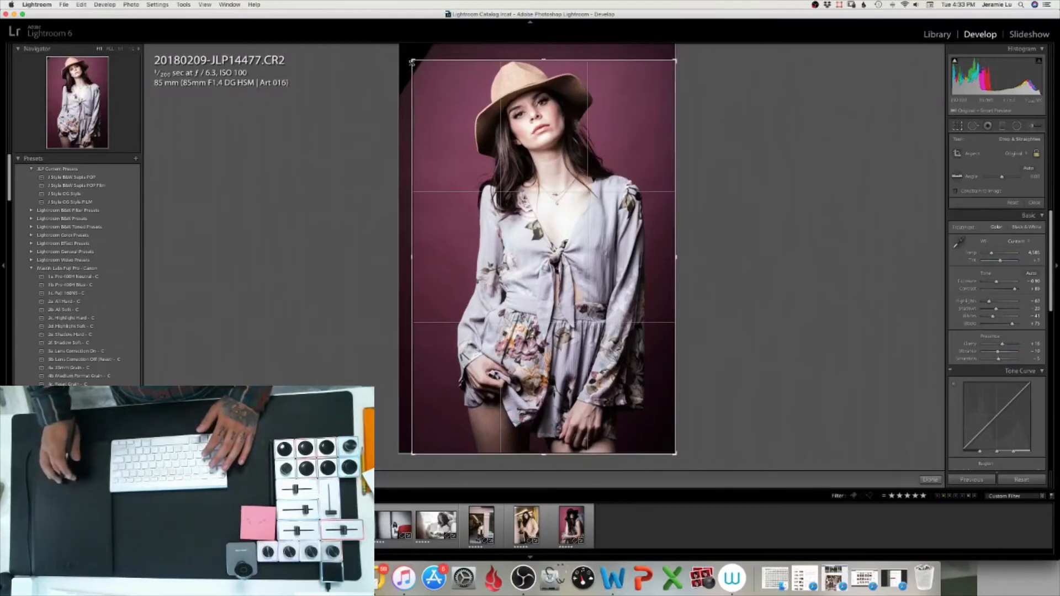
pyautogui.moveTo(413, 61); pyautogui.dragTo(415, 65)
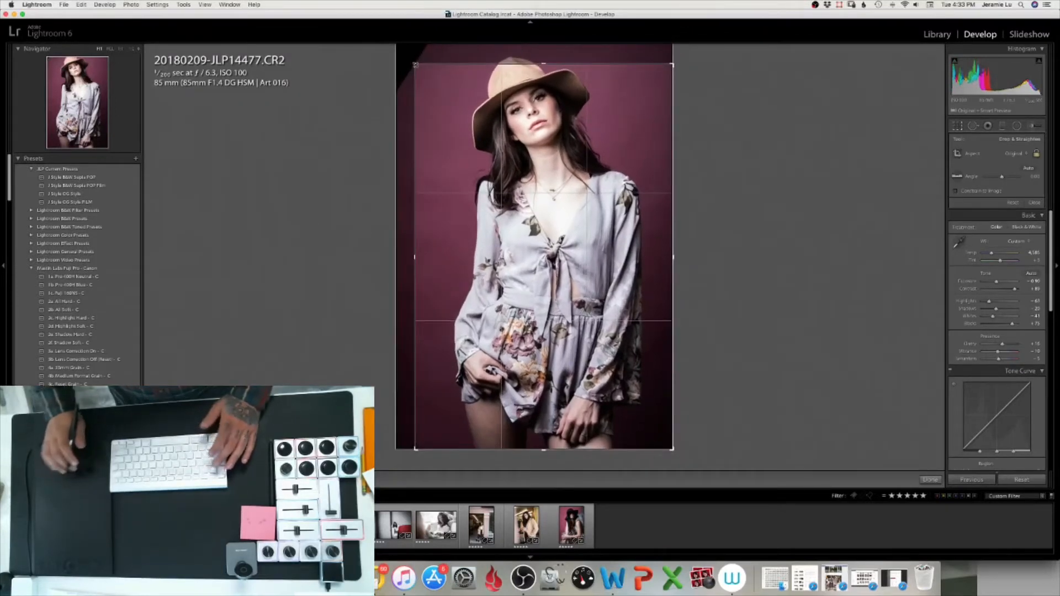
pyautogui.press('Return')
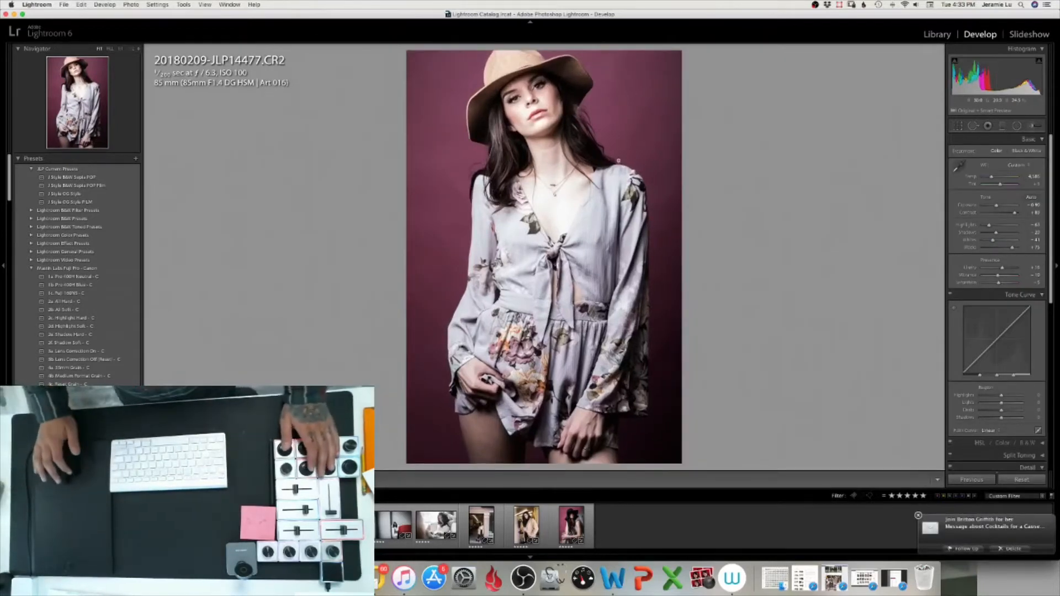
pyautogui.press('-')
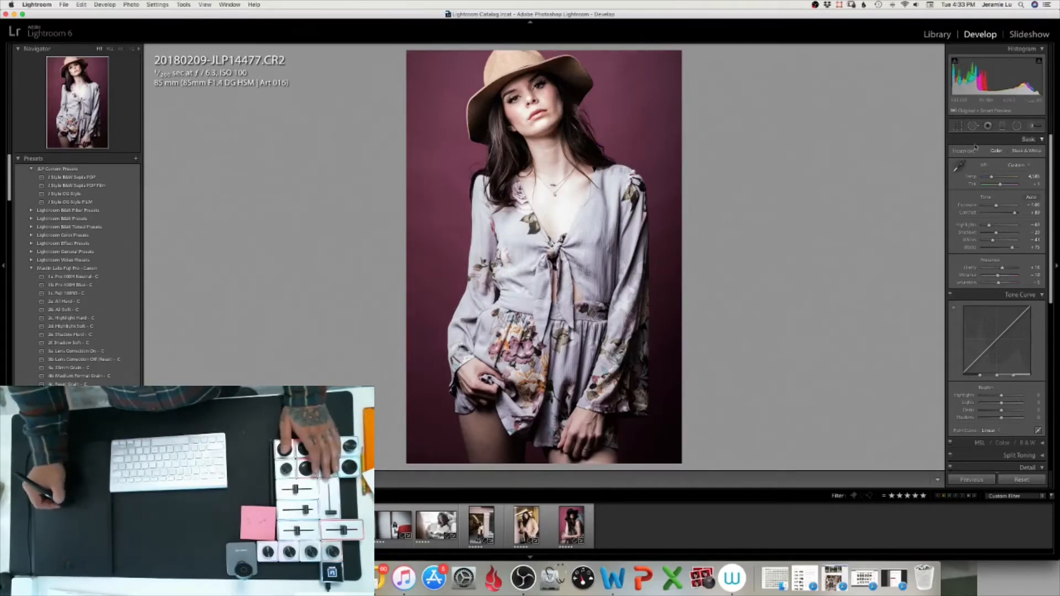
# Paint the skin-softening Adjustment Brush effect over the model's chest and bare thigh, adjusting the brush size.
pyautogui.click(1034, 127)
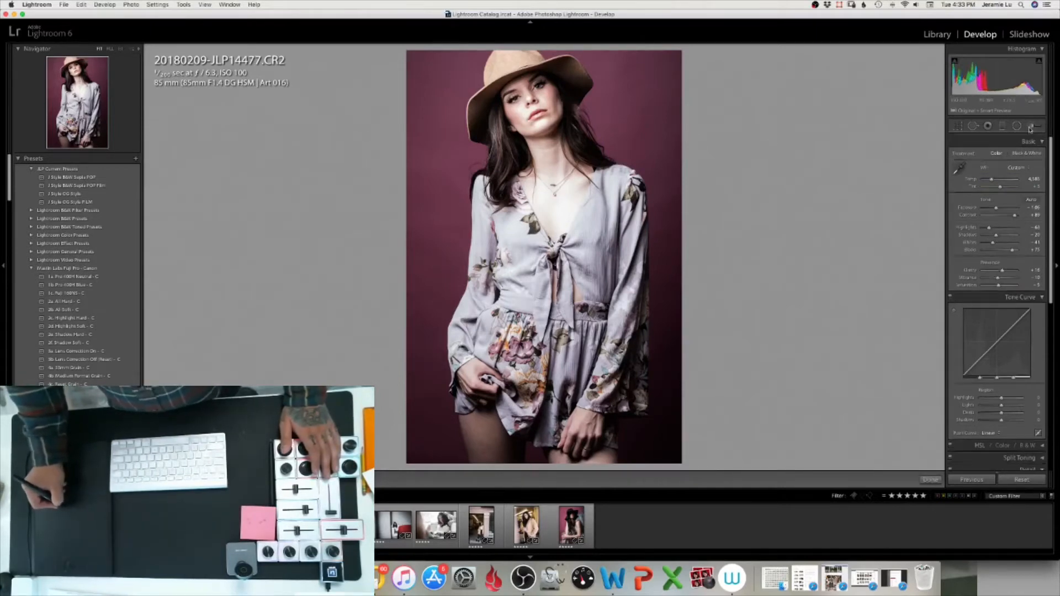
pyautogui.press(']')
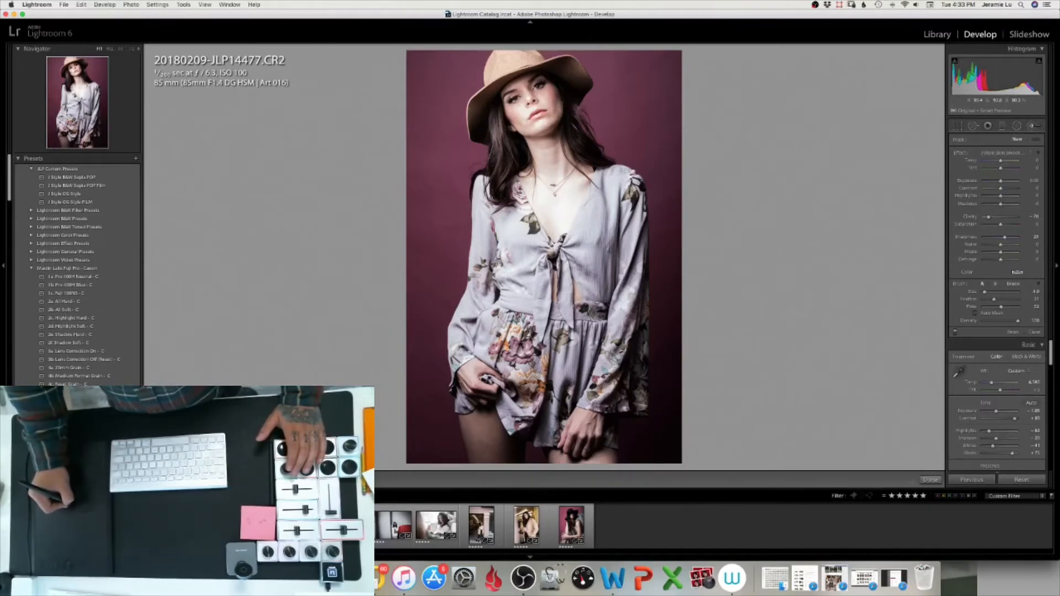
pyautogui.click(534, 205)
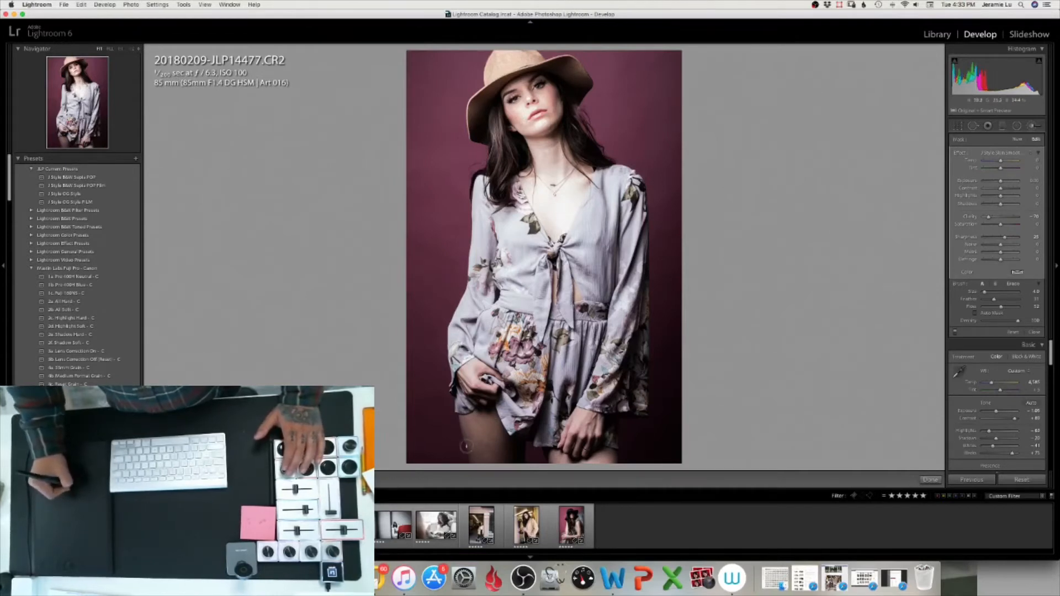
pyautogui.press(']')
pyautogui.moveTo(479, 456)
pyautogui.mouseDown()
pyautogui.moveTo(498, 448)
pyautogui.moveTo(511, 459)
pyautogui.mouseUp()
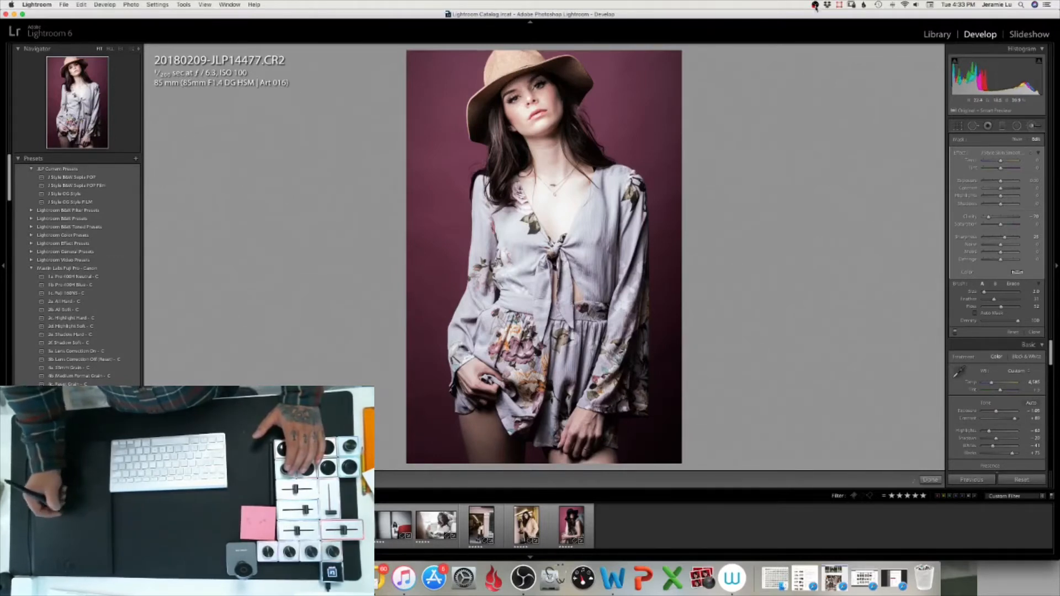
# Set up Spot Removal in Heal mode for close-up work on the face, with a lower opacity and a much smaller brush.
pyautogui.click(973, 126)
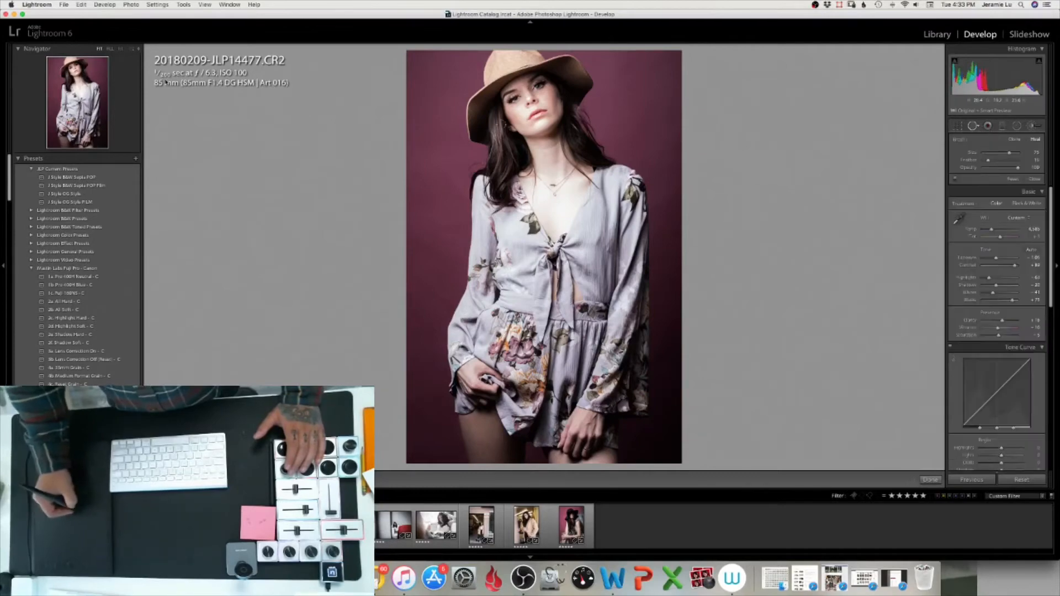
pyautogui.press('z')
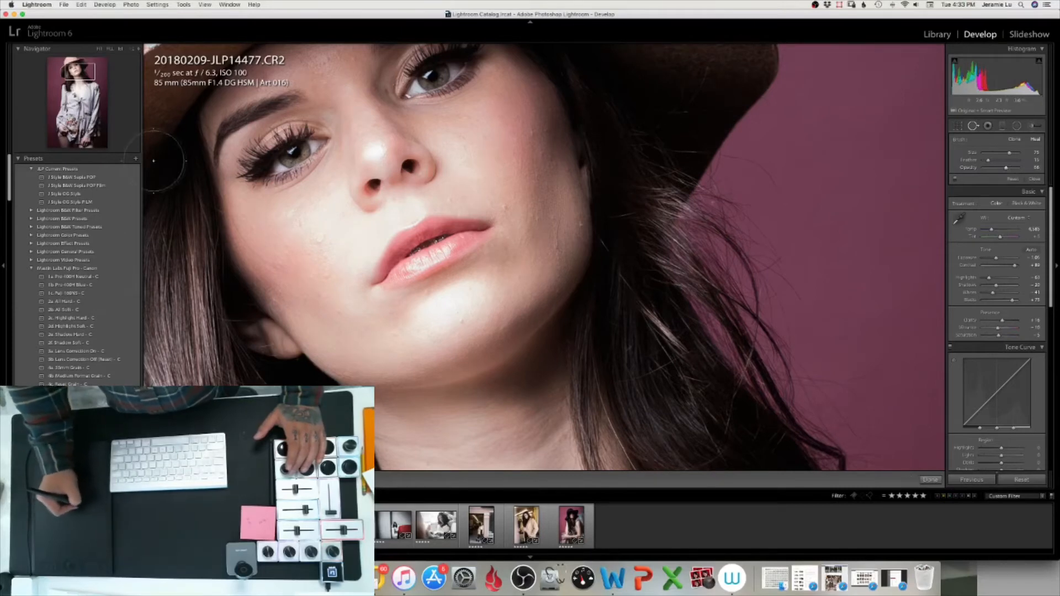
pyautogui.click(82, 70)
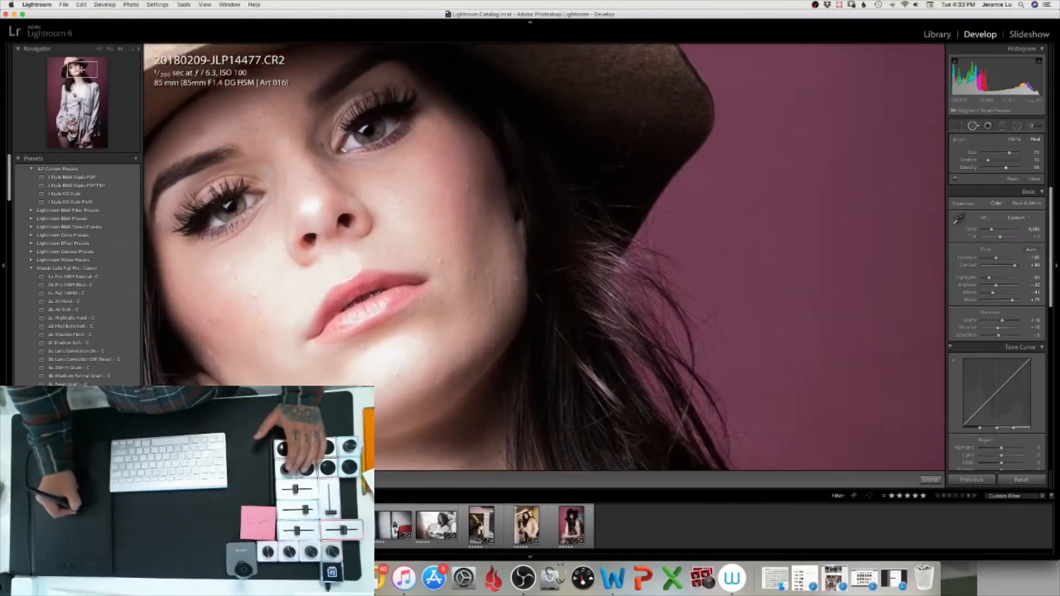
pyautogui.moveTo(82, 69); pyautogui.dragTo(77, 67)
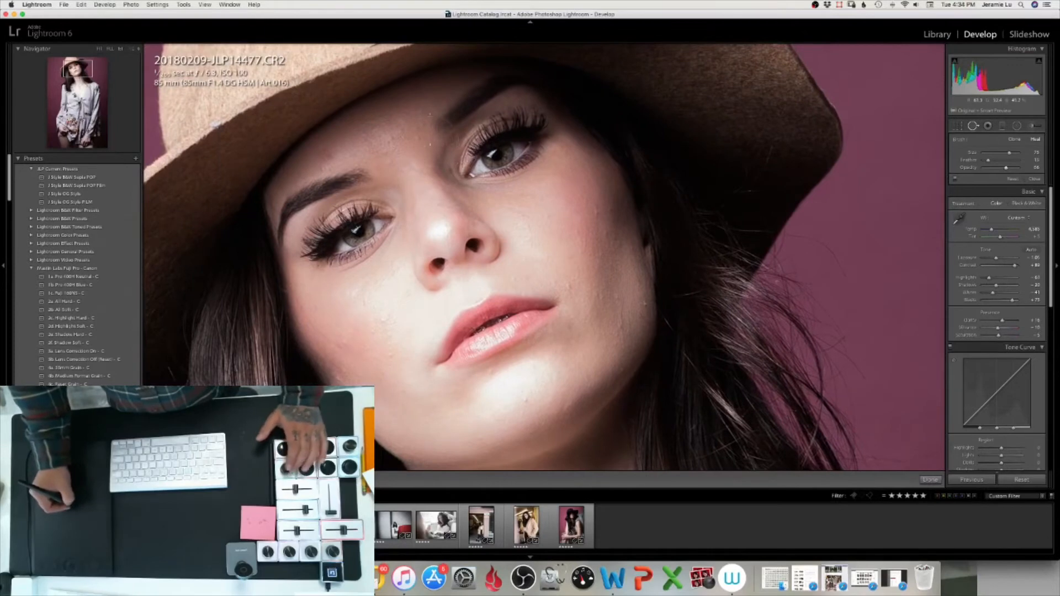
pyautogui.scroll(-5, 430, 130)
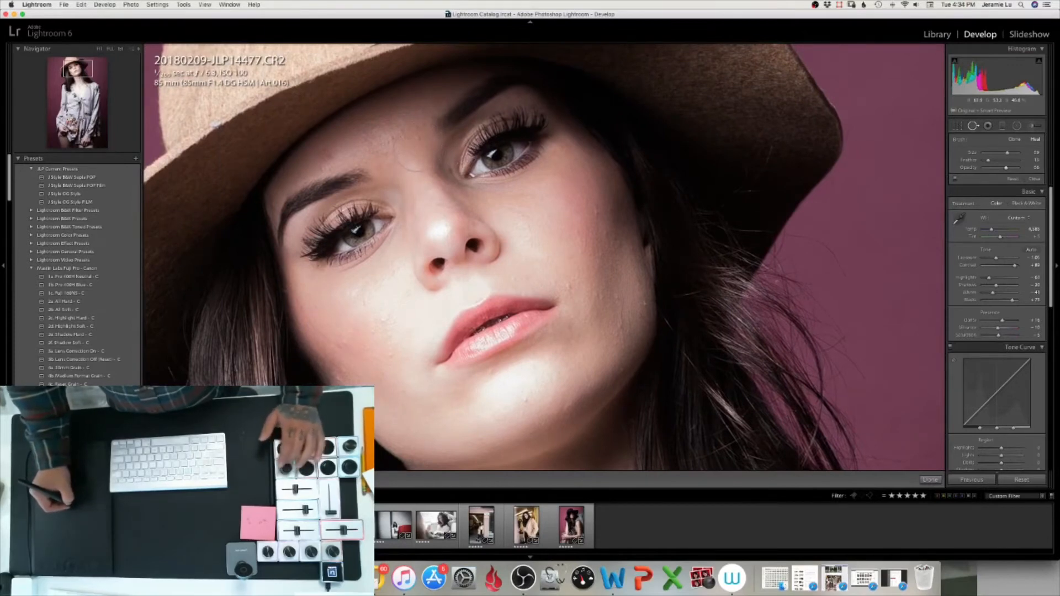
pyautogui.scroll(-8, 409, 148)
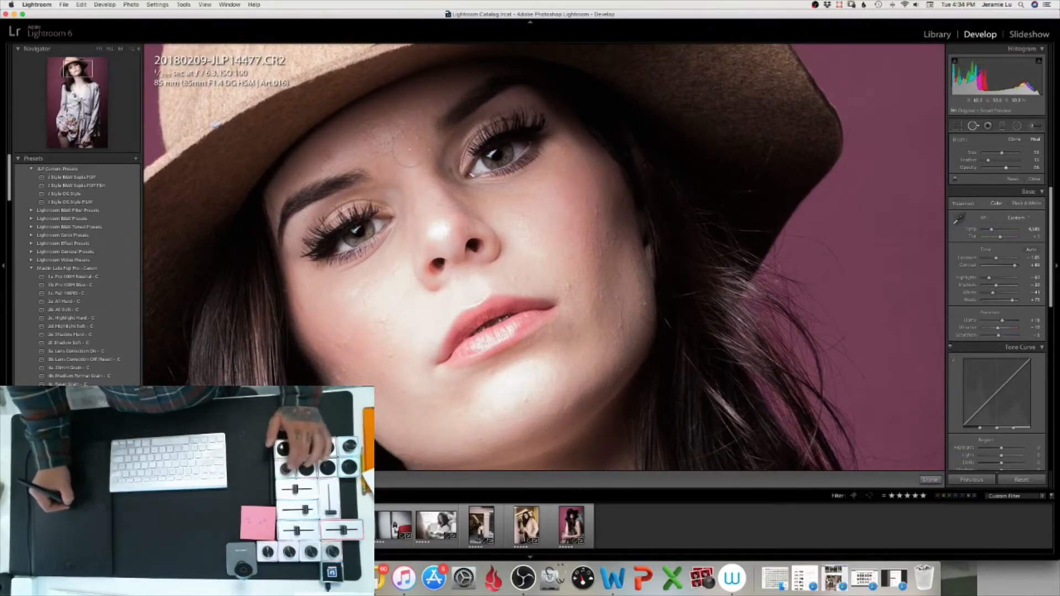
pyautogui.scroll(-10, 409, 148)
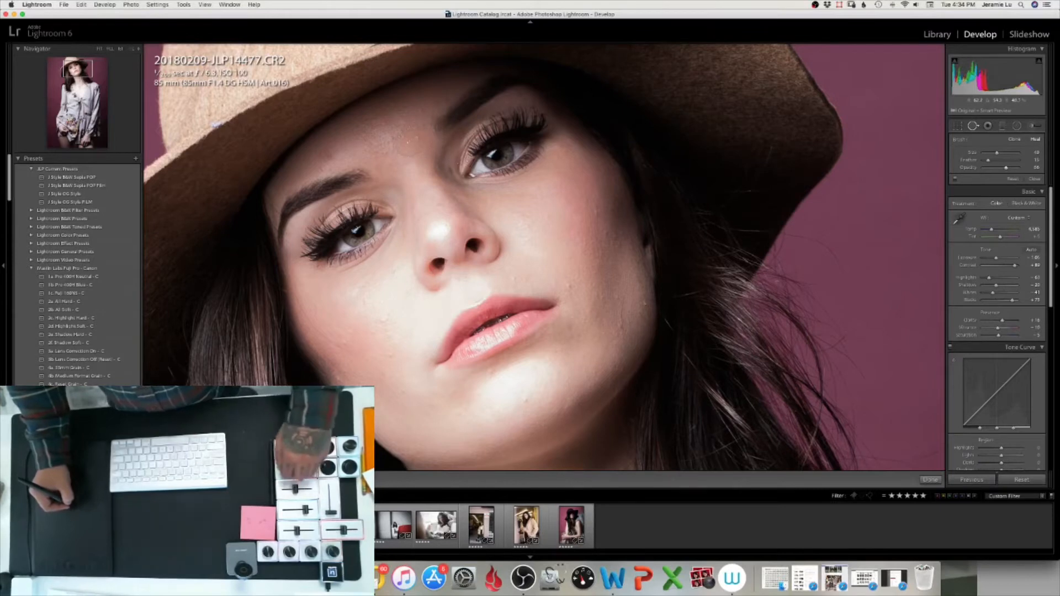
pyautogui.scroll(-6, 407, 143)
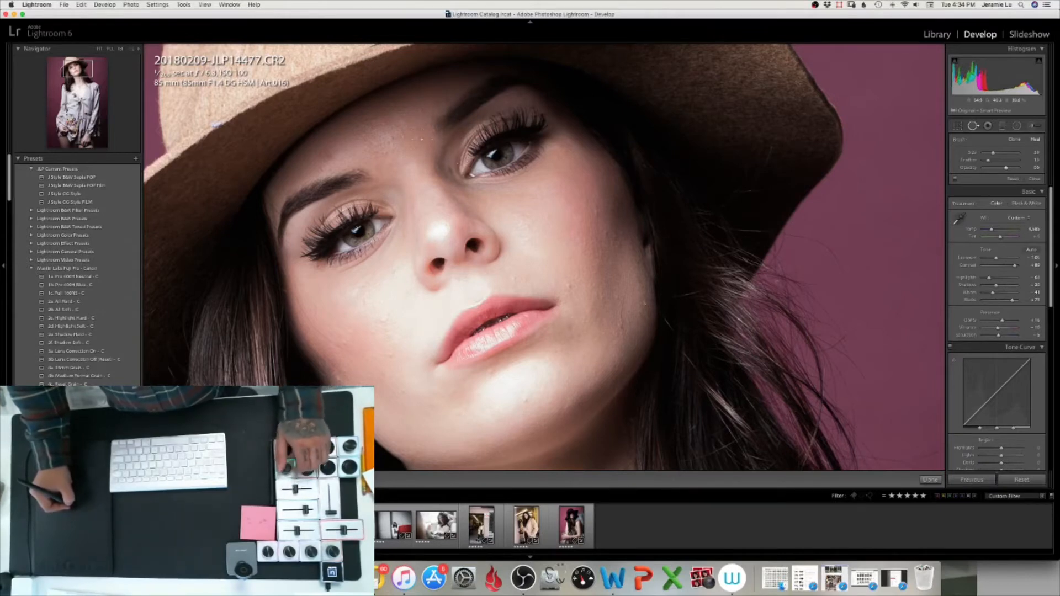
pyautogui.scroll(-5, 422, 139)
# Heal the small blemishes across the forehead, from between the eyebrows up to the hat's shadow.
pyautogui.click(419, 138)
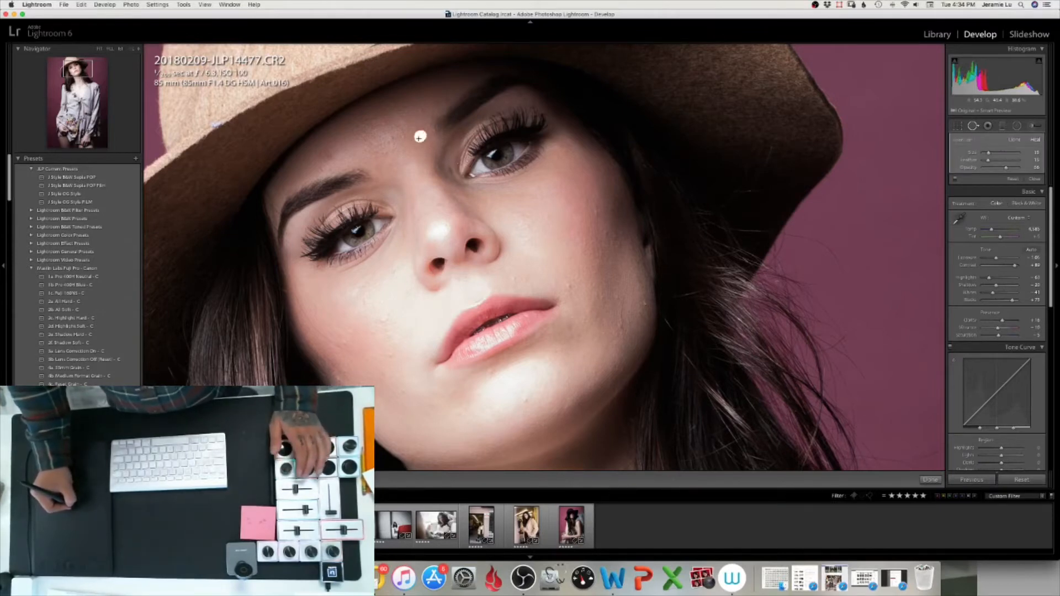
pyautogui.click(444, 102)
pyautogui.click(423, 101)
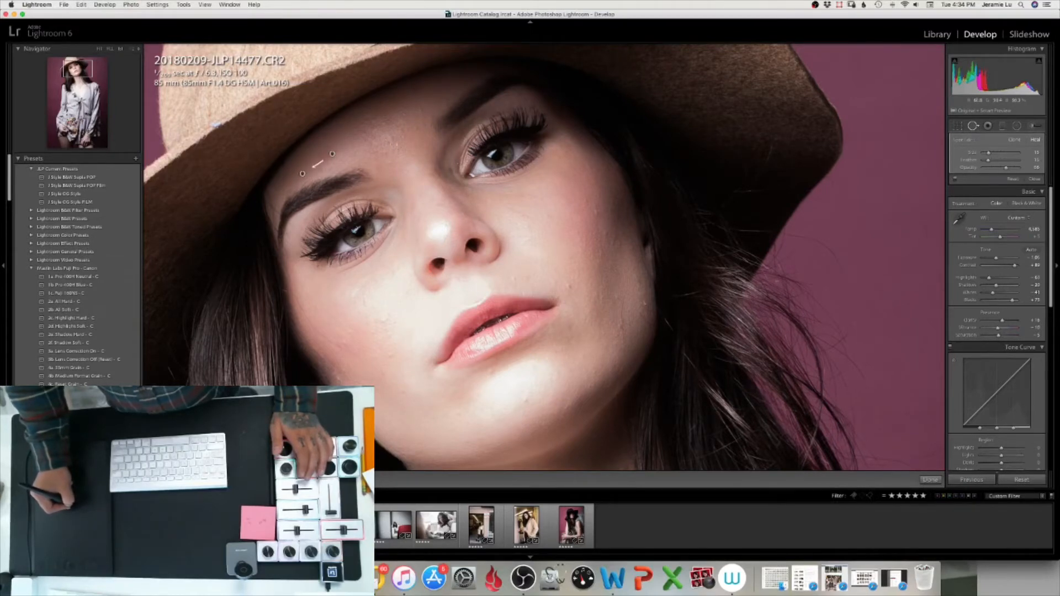
pyautogui.click(390, 139)
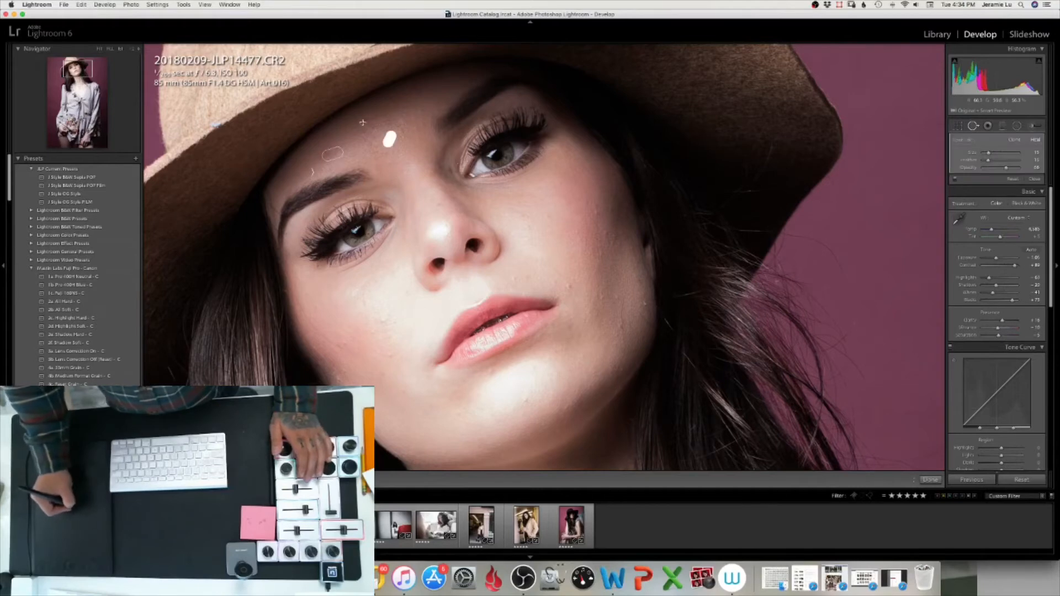
pyautogui.click(368, 118)
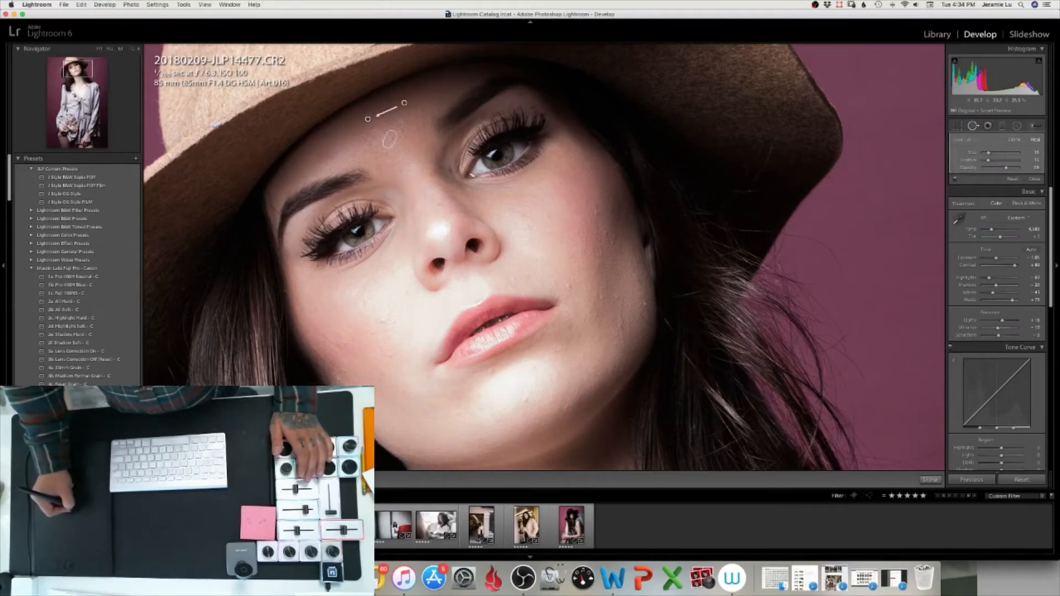
pyautogui.click(393, 103)
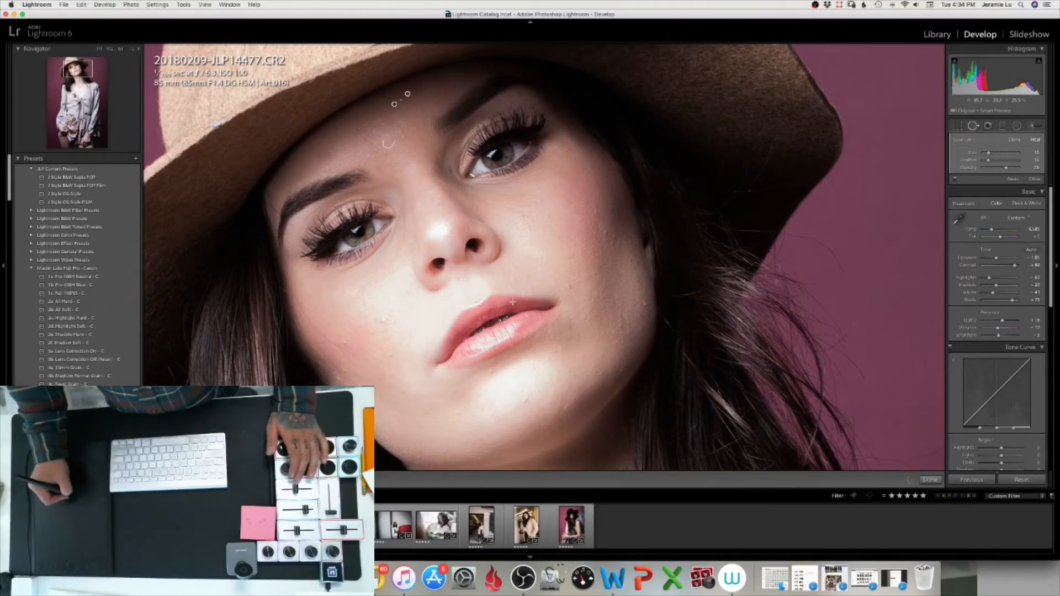
# Heal the blemishes above the upper lip and on the lower cheek out towards the jaw edge.
pyautogui.click(517, 278)
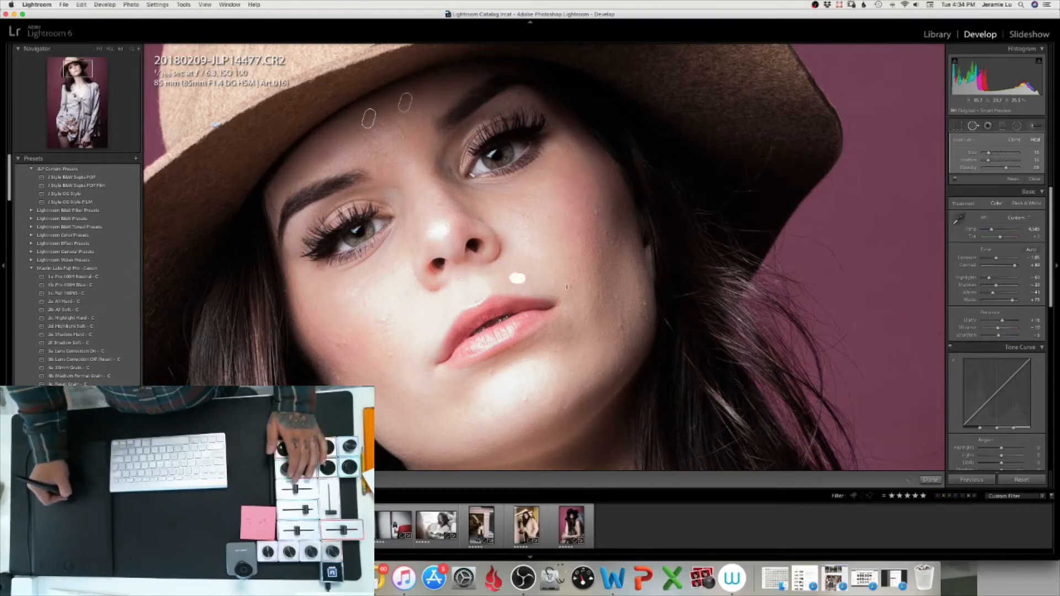
pyautogui.click(602, 296)
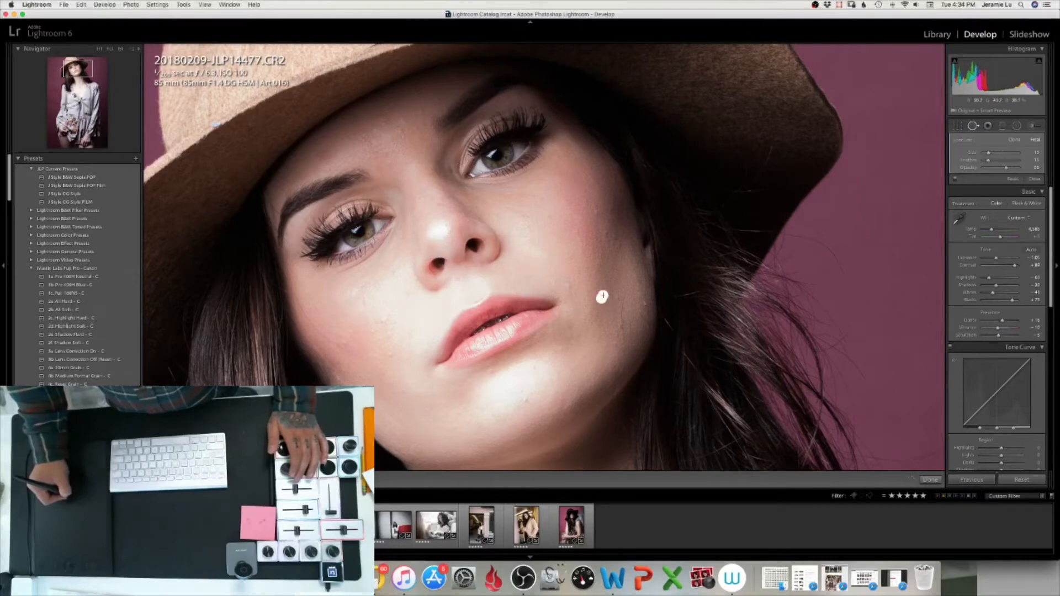
pyautogui.click(619, 297)
pyautogui.click(648, 304)
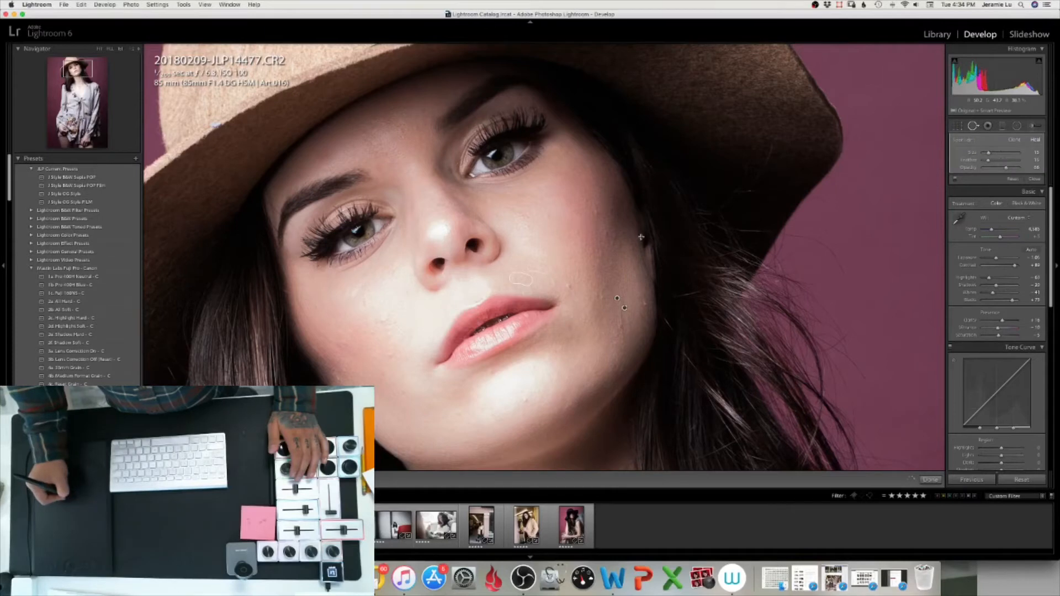
# Heal the remaining spots on the upper shaded cheek, on the chin, and on the brighter cheek beside the mouth.
pyautogui.click(599, 210)
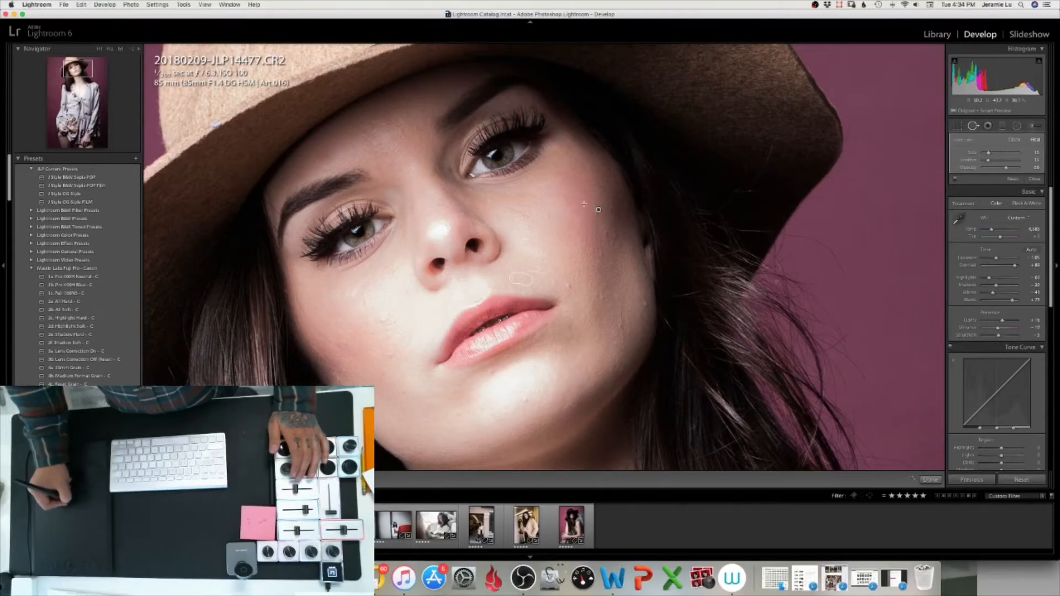
pyautogui.click(584, 197)
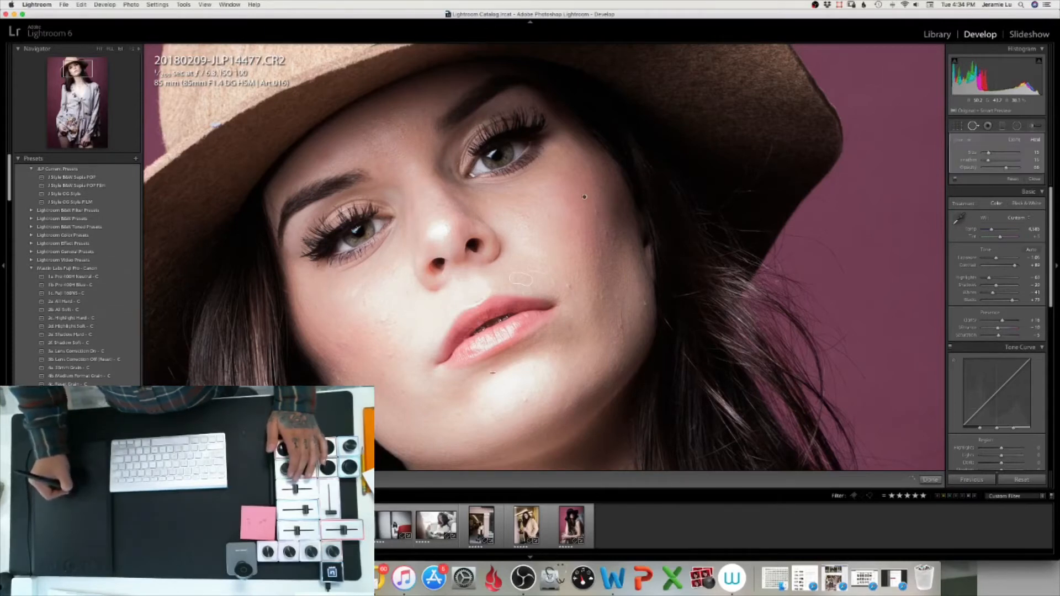
pyautogui.click(613, 207)
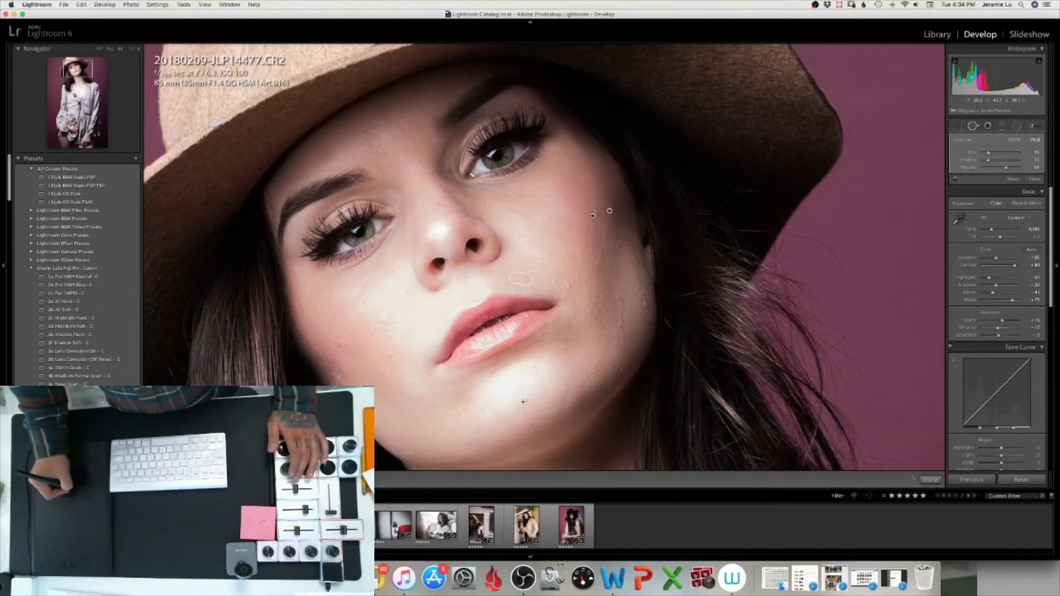
pyautogui.click(529, 397)
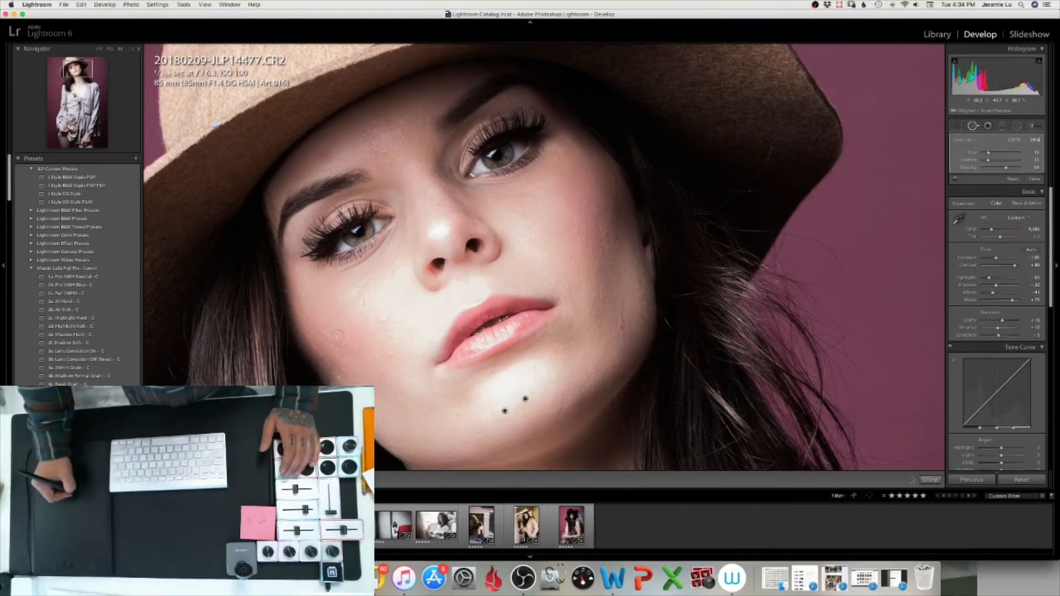
pyautogui.click(383, 320)
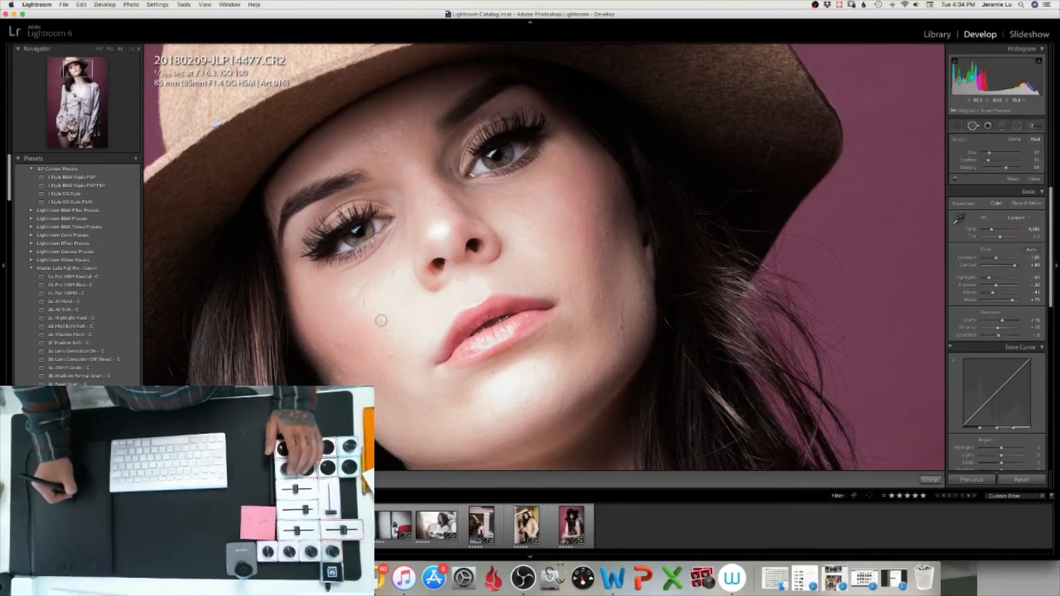
# Heal the small blemishes on the brightly lit cheek, from beside the nose and under the eye down towards the corner of the mouth.
pyautogui.click(392, 264)
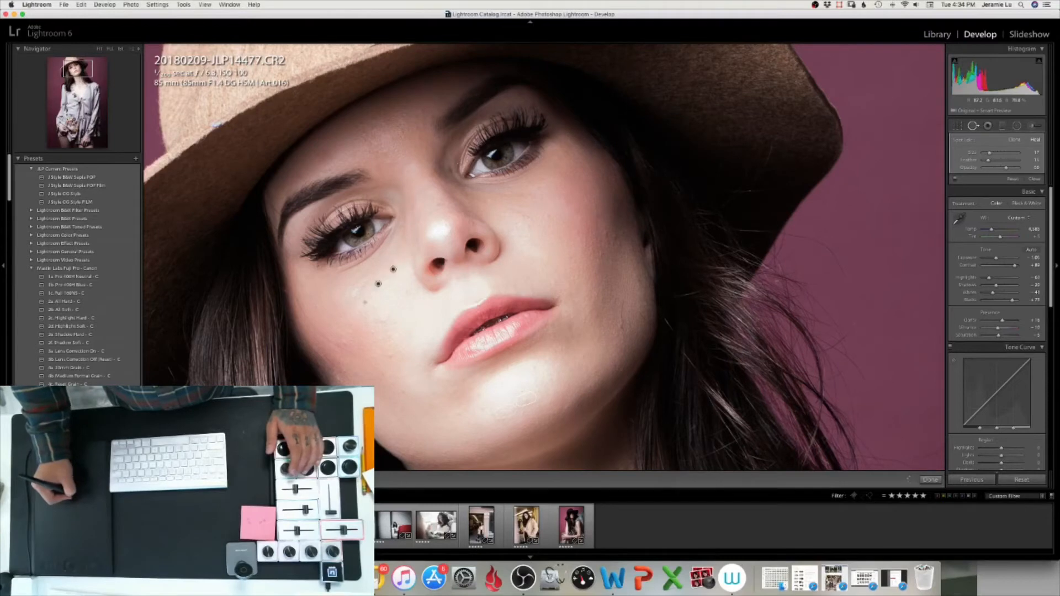
pyautogui.click(365, 303)
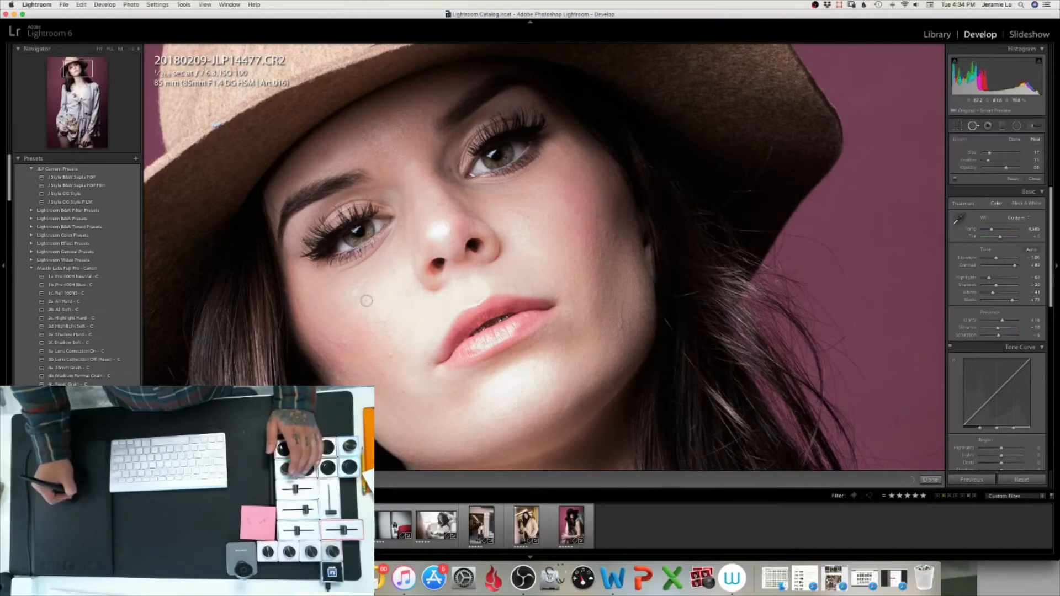
pyautogui.click(345, 341)
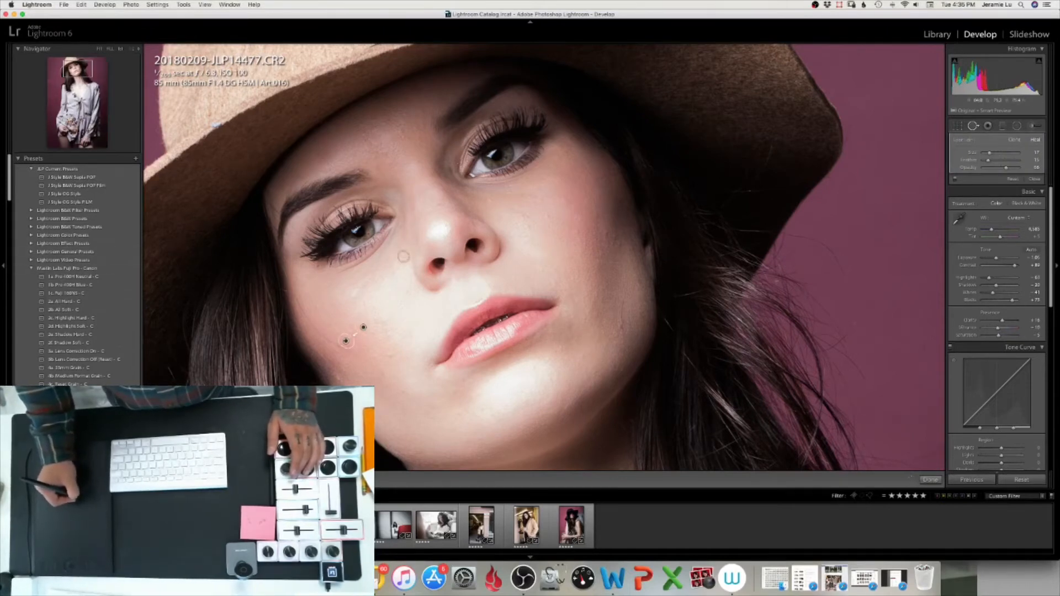
pyautogui.click(352, 290)
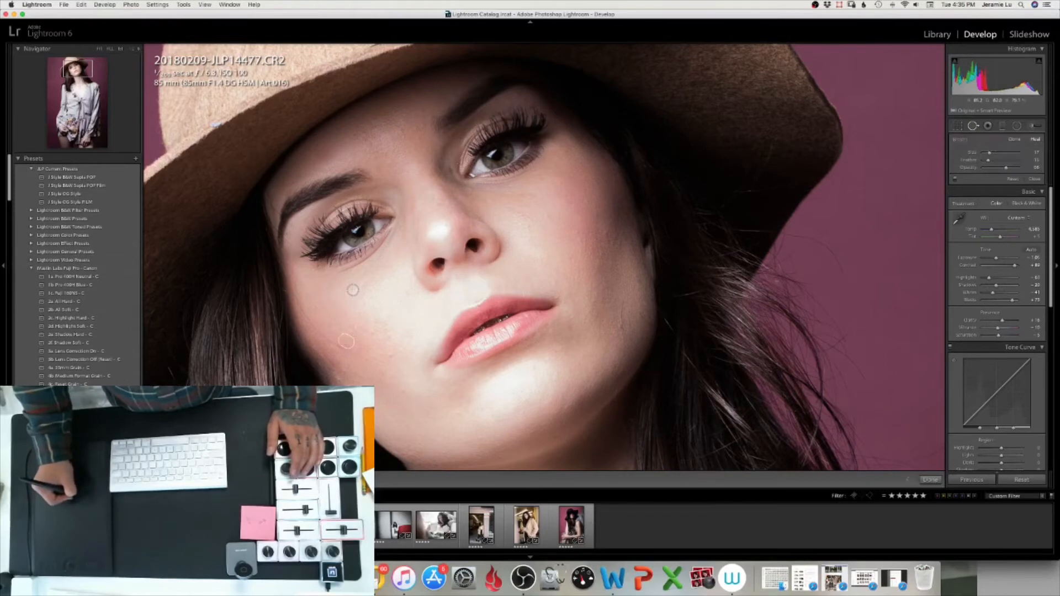
pyautogui.click(353, 290)
pyautogui.click(320, 306)
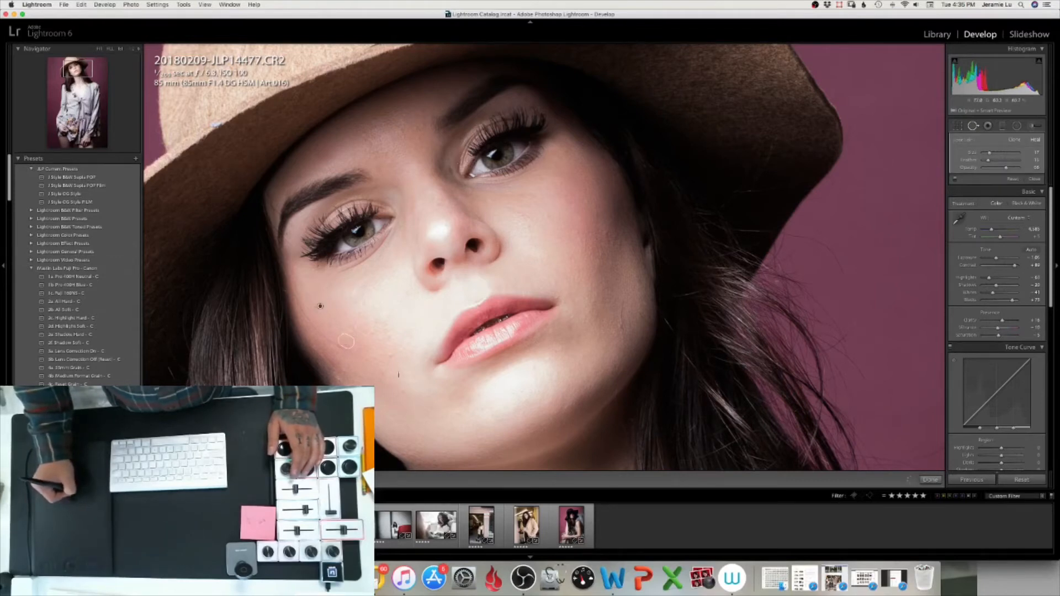
pyautogui.click(387, 356)
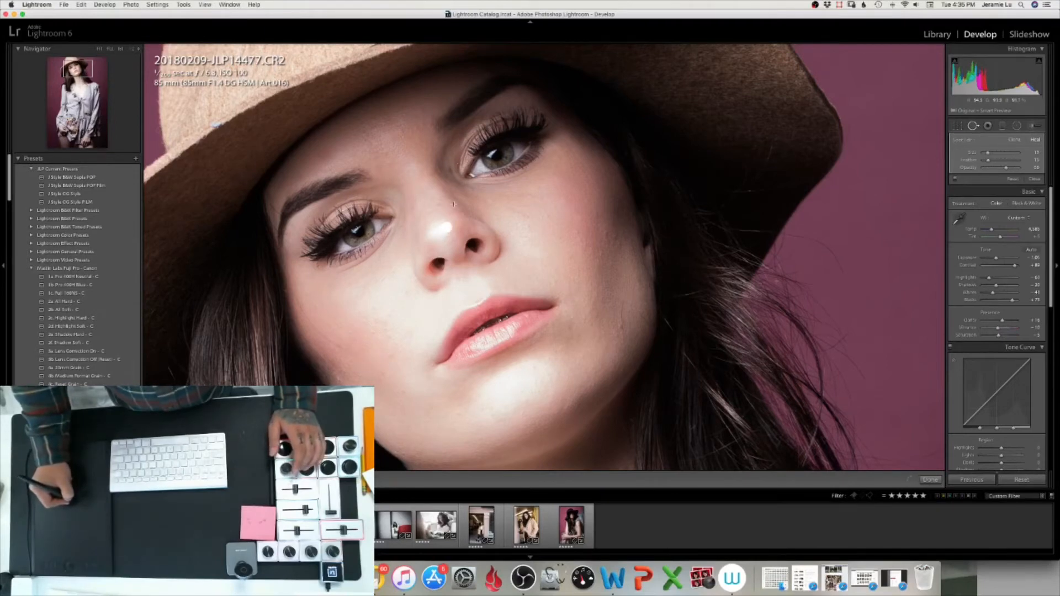
# Heal the fine marks beside the nose bridge, on the lower cheek near the jaw and on the chin, using a smaller brush.
pyautogui.moveTo(456, 206)
pyautogui.mouseDown()
pyautogui.moveTo(446, 204)
pyautogui.moveTo(490, 217)
pyautogui.mouseUp()
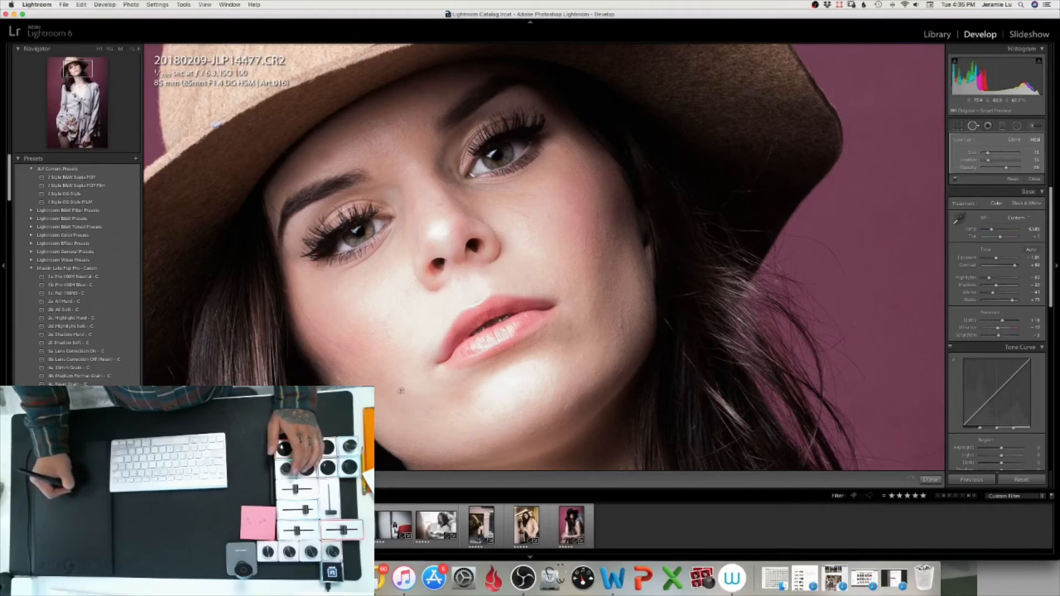
pyautogui.click(401, 391)
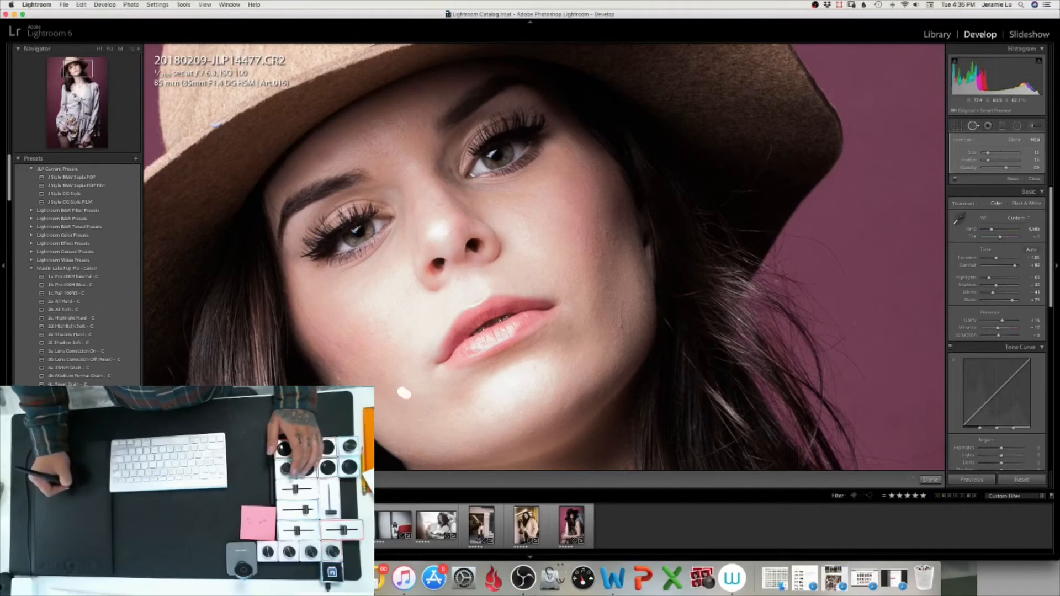
pyautogui.click(466, 414)
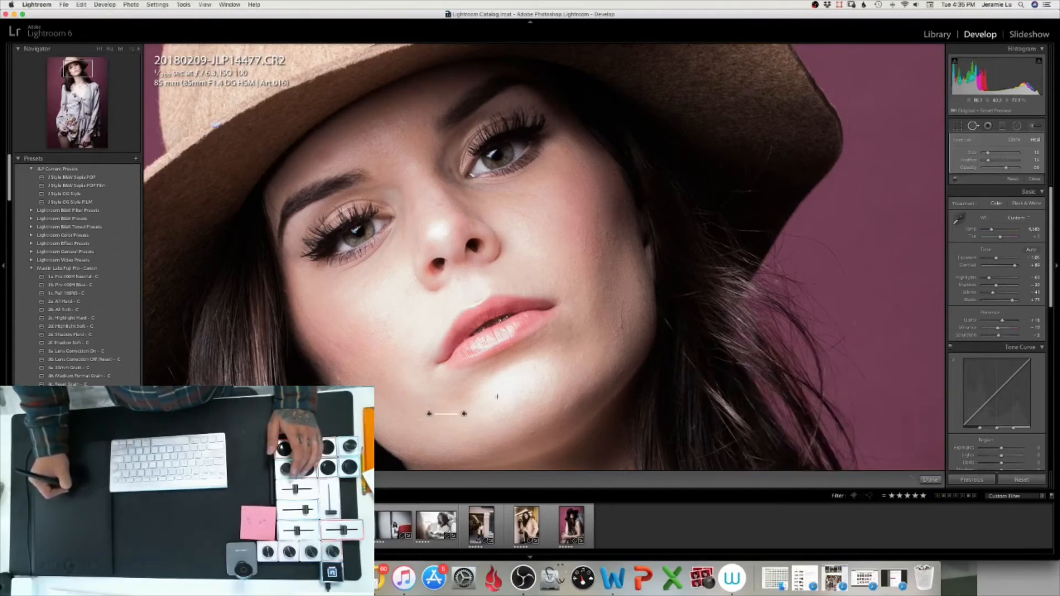
pyautogui.click(522, 393)
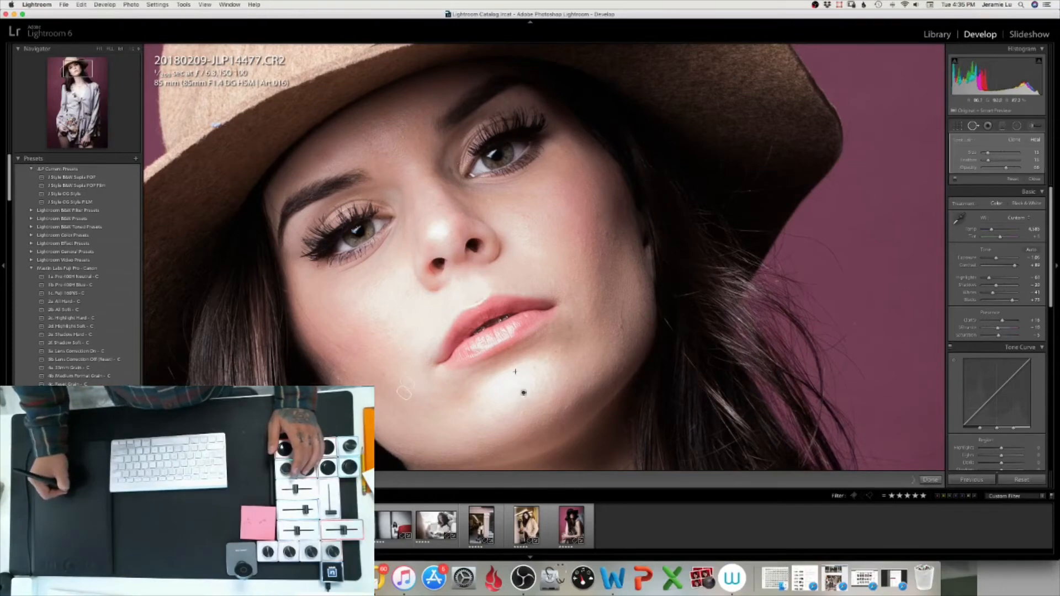
pyautogui.press('z')
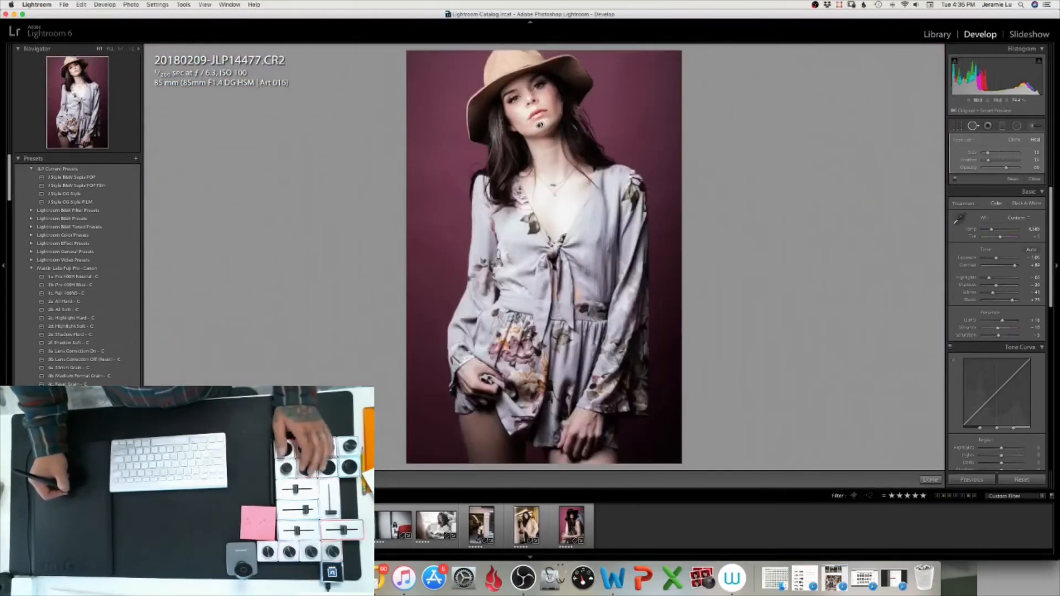
# Set up an Adjustment Brush with the skin smoothing preset, make its negative clarity slightly weaker, and paint it over the face.
pyautogui.click(1033, 127)
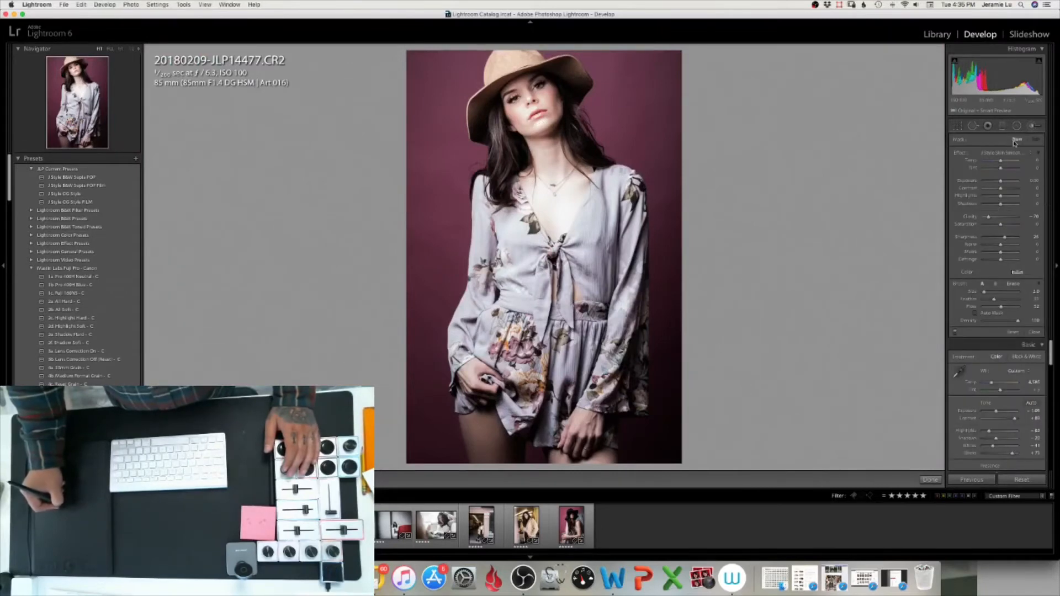
pyautogui.click(1004, 154)
pyautogui.click(993, 157)
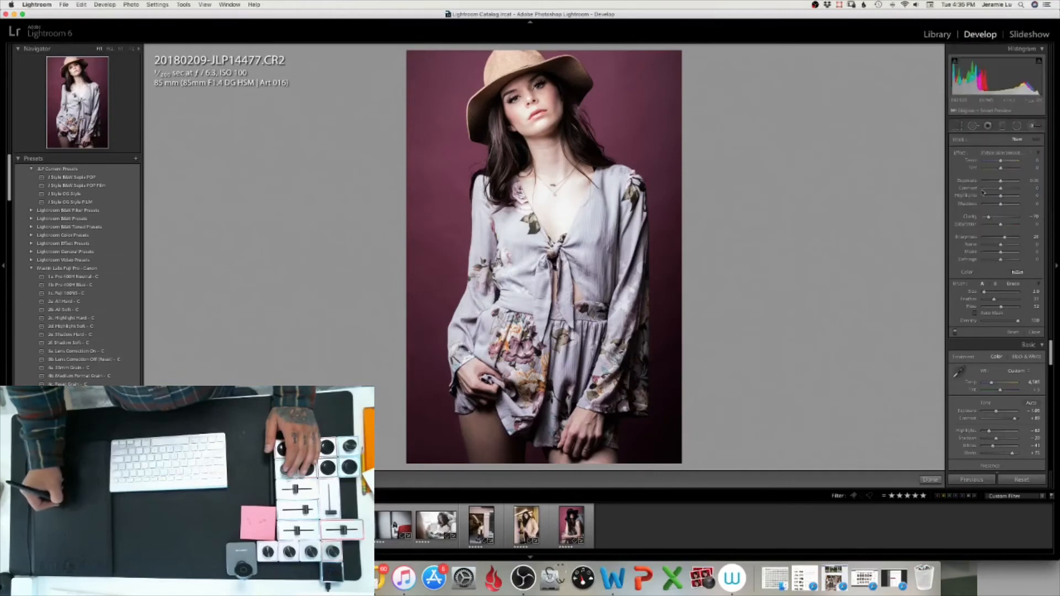
pyautogui.moveTo(992, 218); pyautogui.dragTo(989, 218)
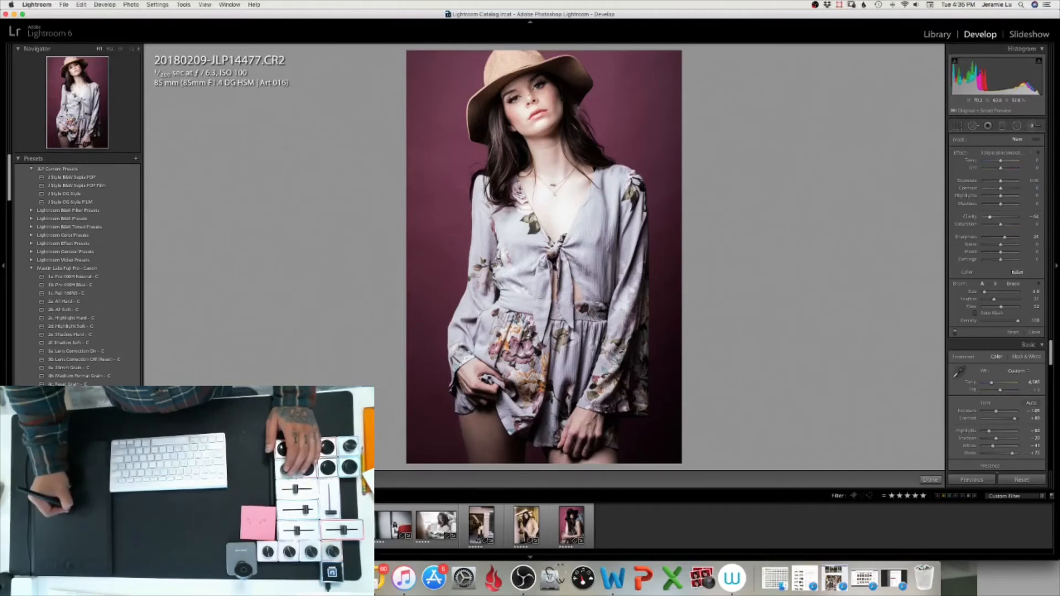
pyautogui.click(521, 137)
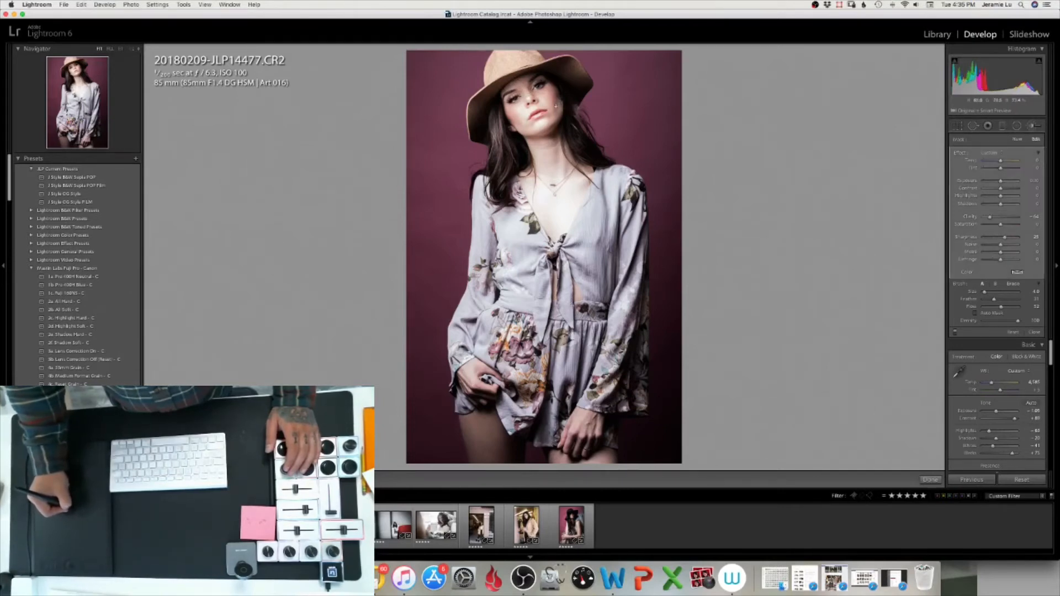
pyautogui.press('[')
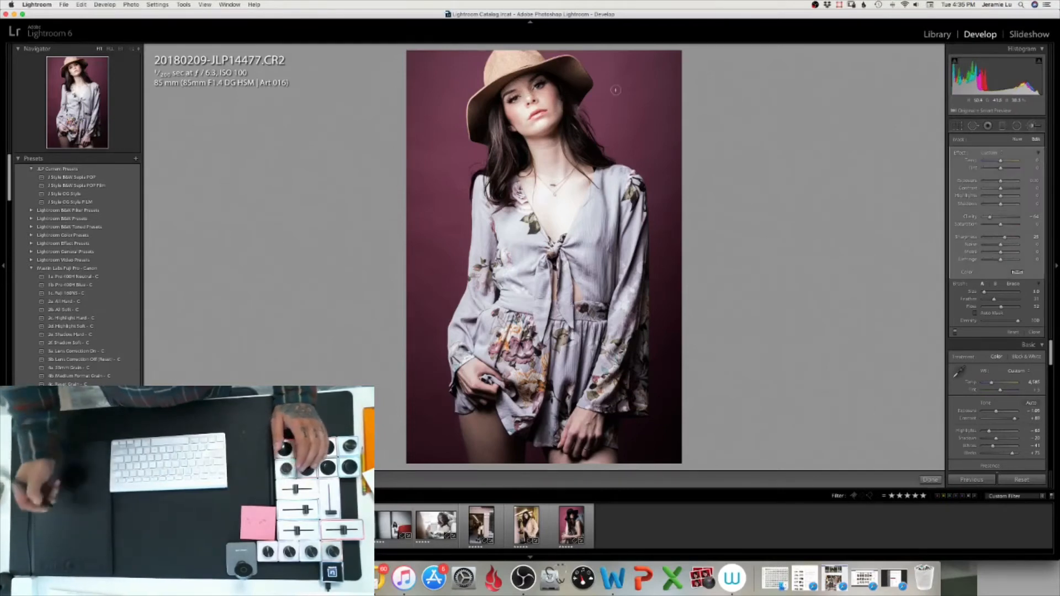
# Compare the original photo with the current edit after the skin smoothing.
pyautogui.press('\\')
pyautogui.press('\\')
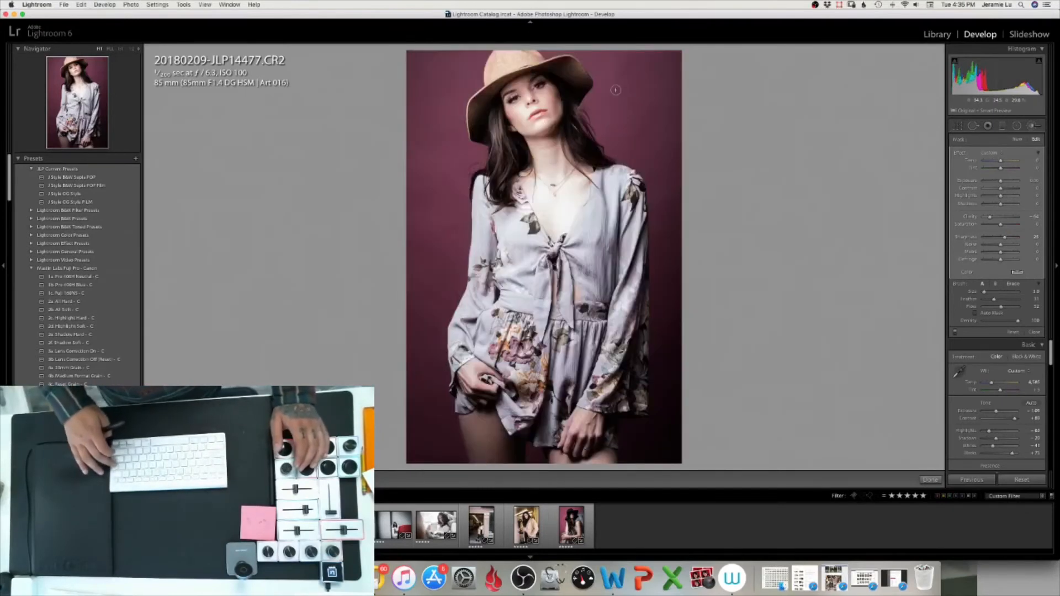
pyautogui.press('\\')
pyautogui.press('\\')
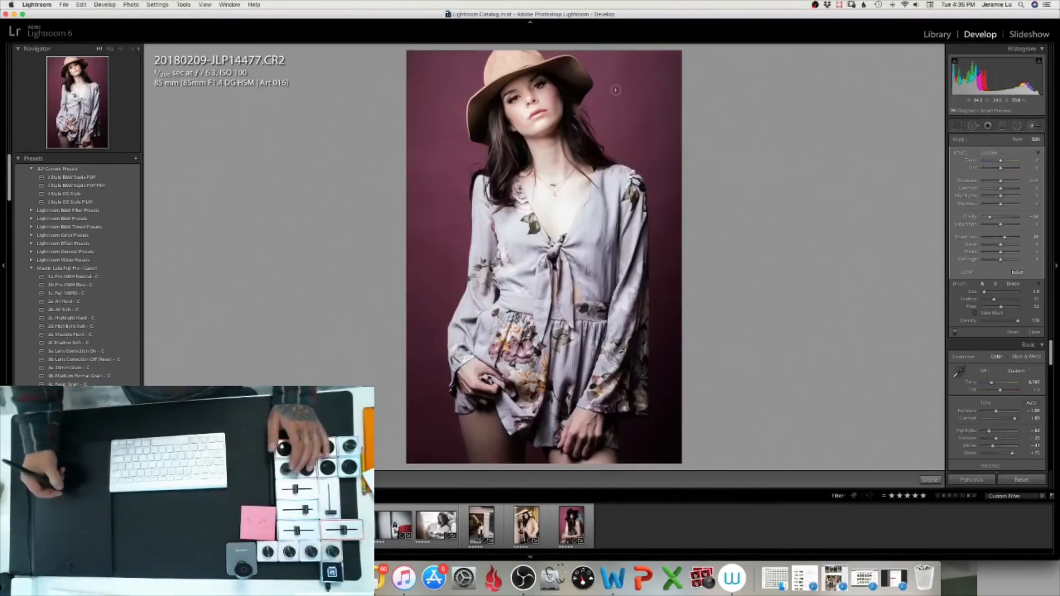
# Create a new brush adjustment with the Dodge preset and brighten the irises of both eyes.
pyautogui.click(1017, 139)
pyautogui.click(990, 153)
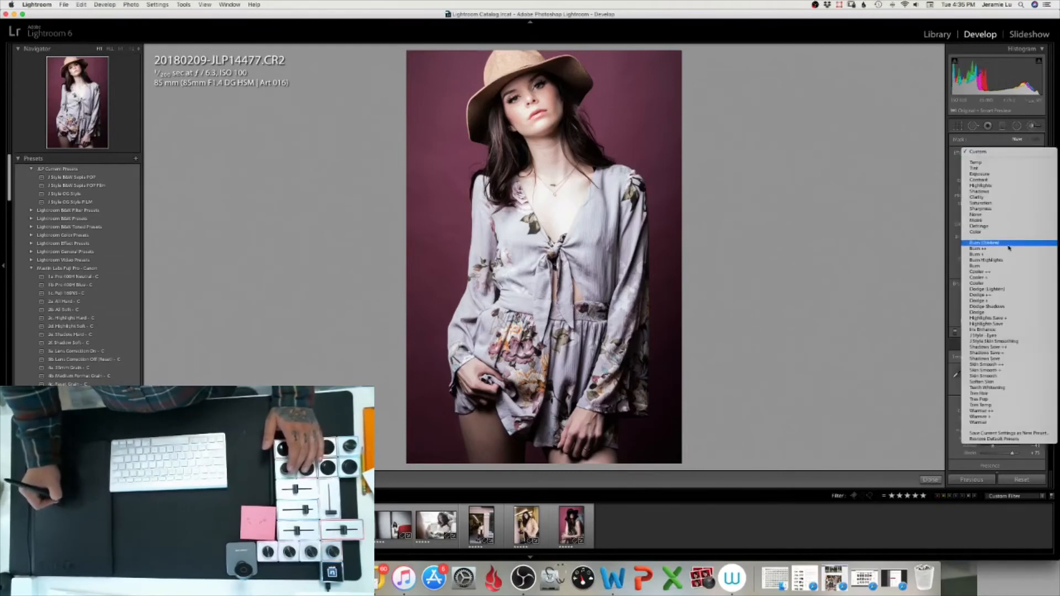
pyautogui.click(989, 313)
pyautogui.press('z')
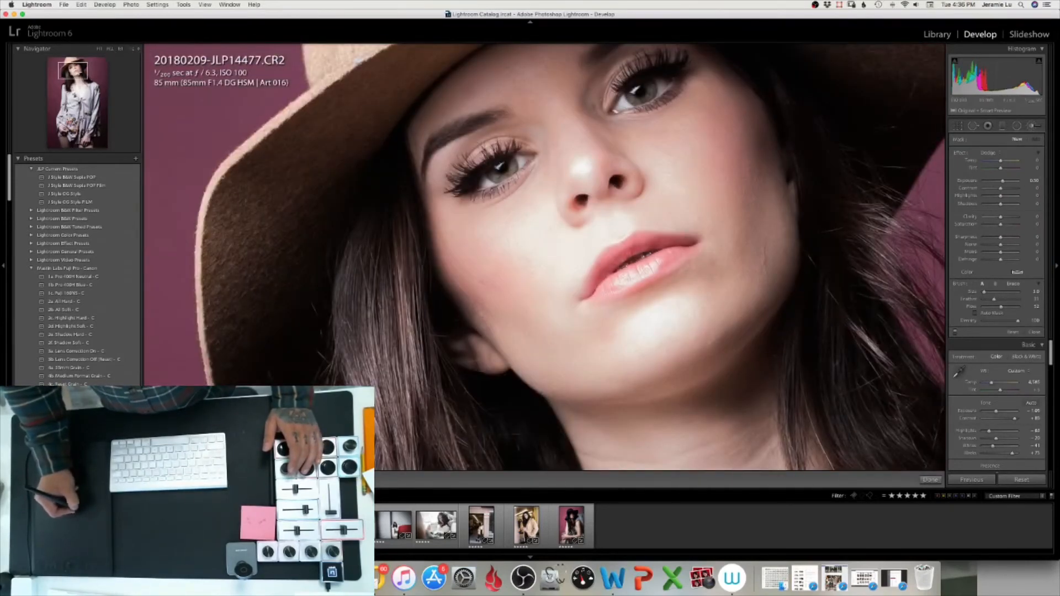
pyautogui.moveTo(82, 72); pyautogui.dragTo(77, 67)
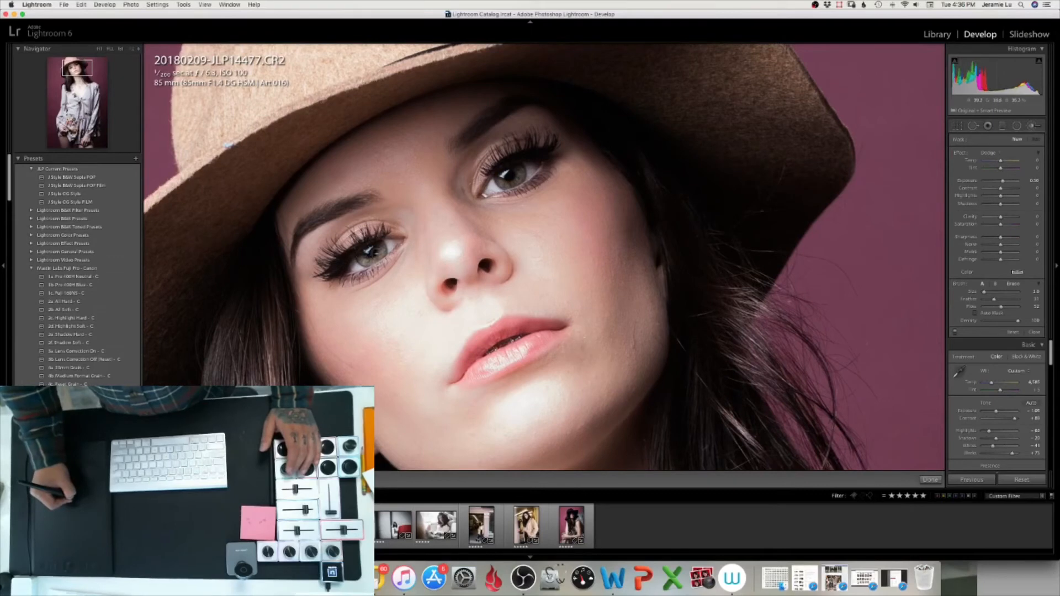
pyautogui.click(507, 185)
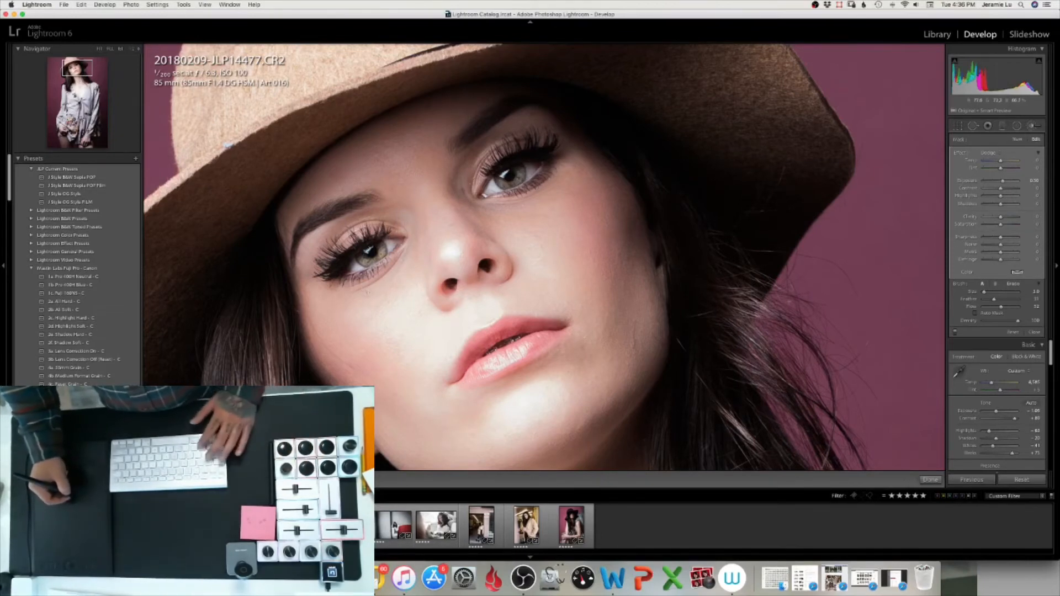
# Switch the dodge brush to Erase mode and back to brush A at full-photo view.
pyautogui.press('z')
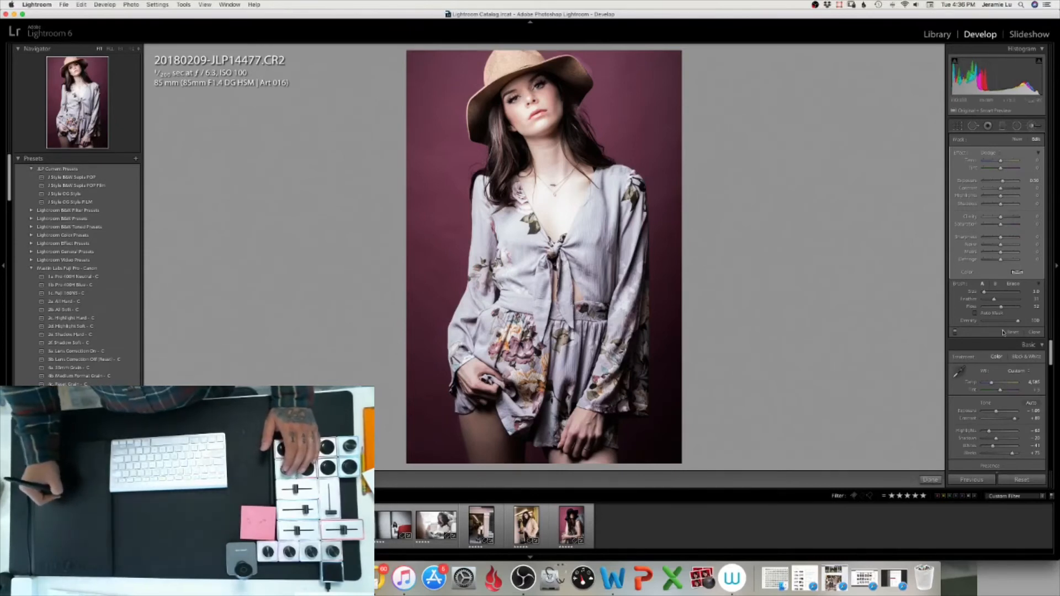
pyautogui.click(1012, 284)
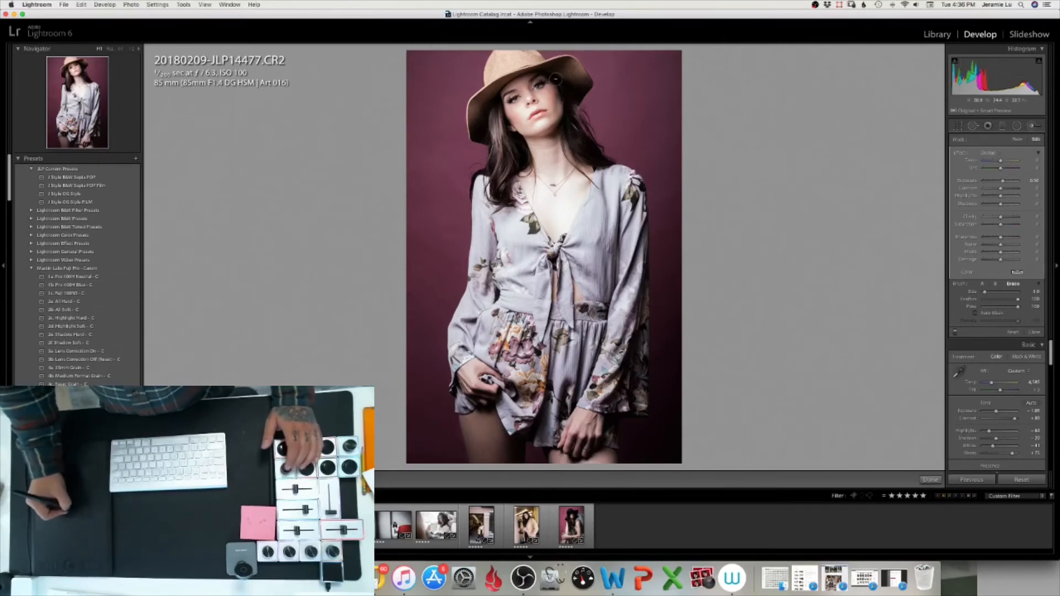
pyautogui.click(982, 284)
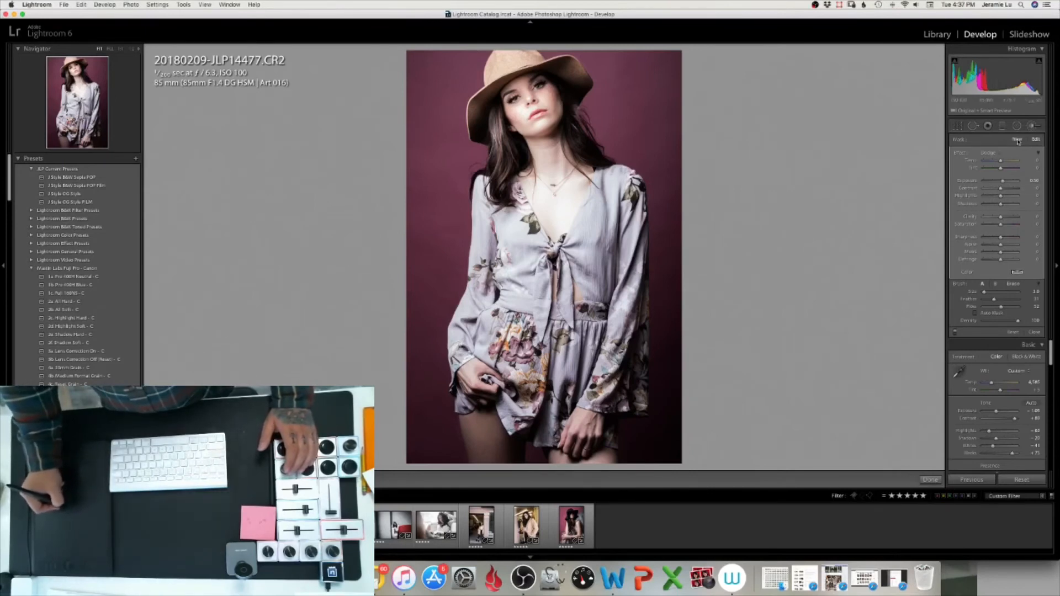
# Create a new brush adjustment with the Burn preset and darken the side of the face, the jaw and the hair above the shoulder.
pyautogui.click(982, 153)
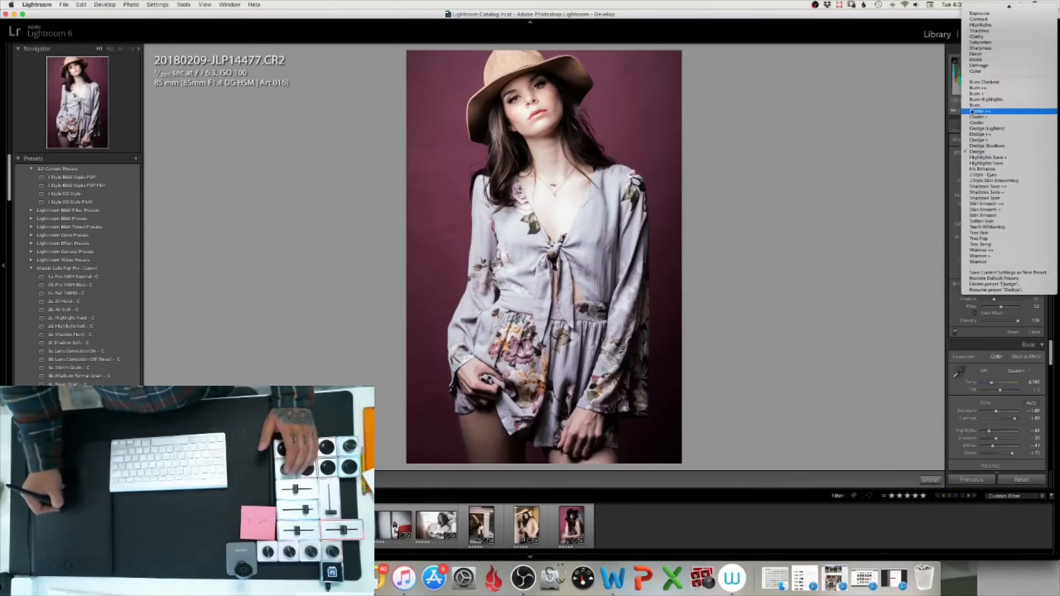
pyautogui.click(978, 105)
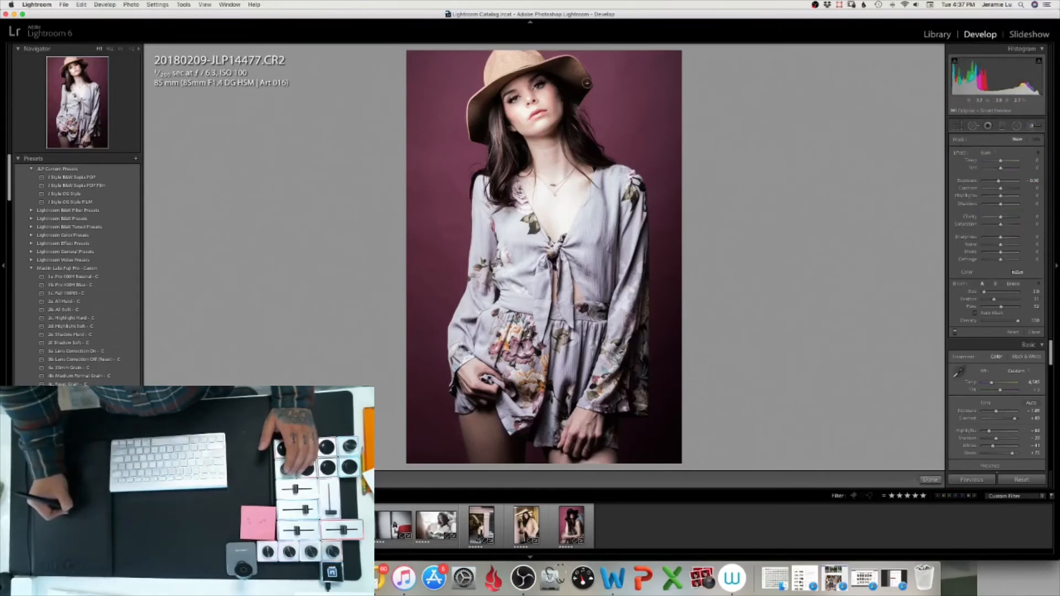
pyautogui.moveTo(563, 98)
pyautogui.mouseDown()
pyautogui.moveTo(459, 113)
pyautogui.moveTo(488, 104)
pyautogui.moveTo(481, 133)
pyautogui.moveTo(506, 153)
pyautogui.moveTo(508, 142)
pyautogui.moveTo(501, 191)
pyautogui.moveTo(515, 165)
pyautogui.moveTo(525, 146)
pyautogui.mouseUp()
pyautogui.moveTo(601, 159); pyautogui.dragTo(573, 135)
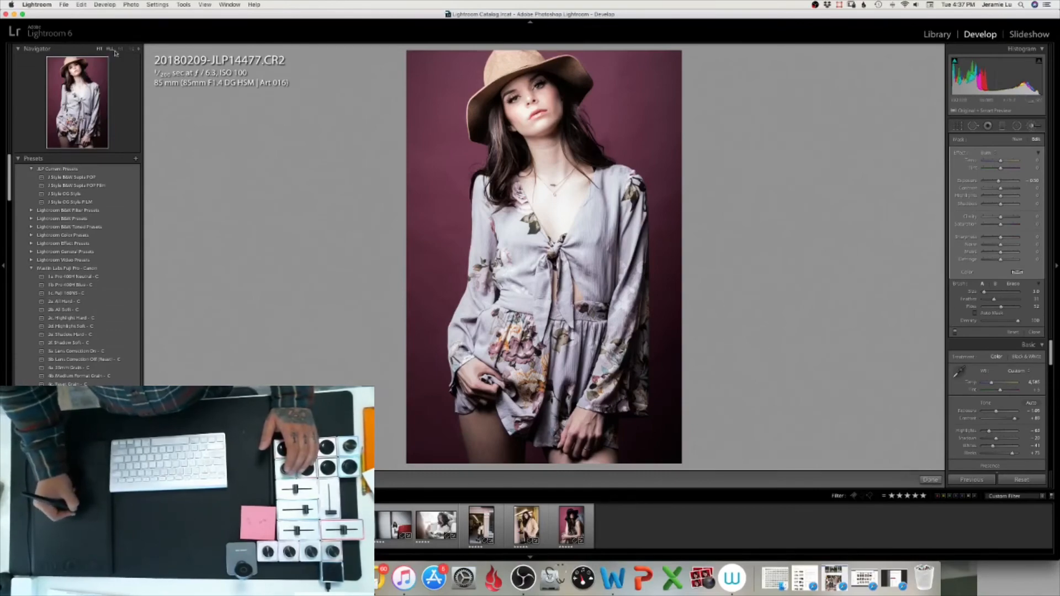
# Burn the eyebrows and the underside of the hat brim, adjusting the brush size to suit each area.
pyautogui.click(72, 69)
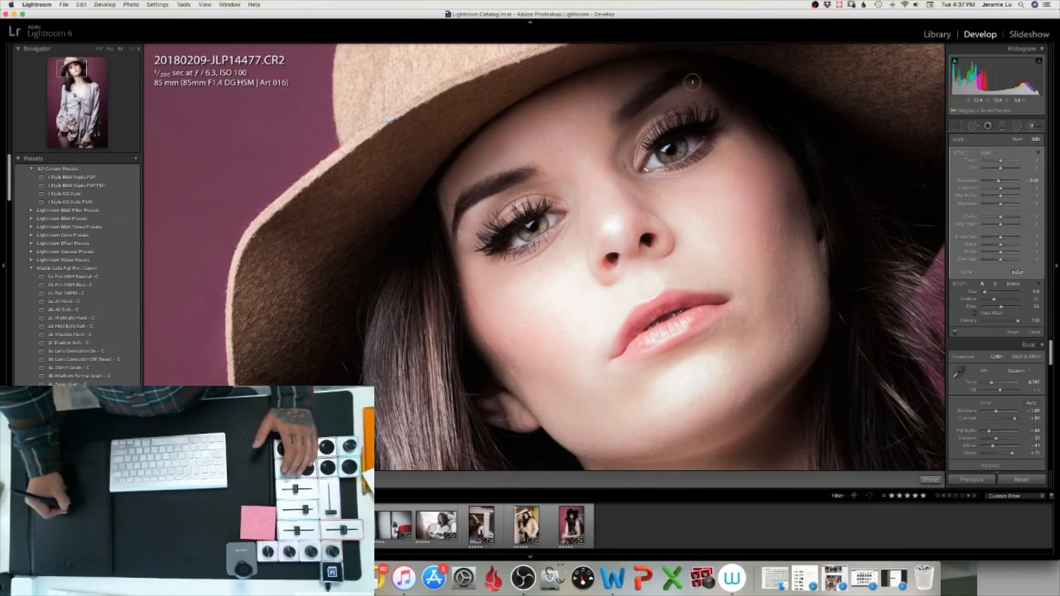
pyautogui.press('[')
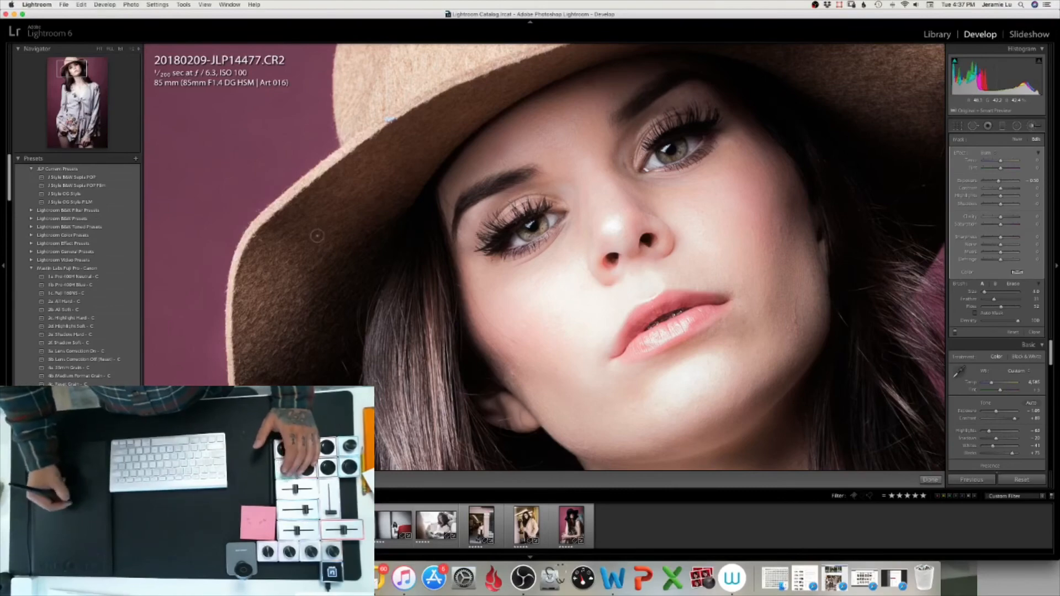
pyautogui.press('z')
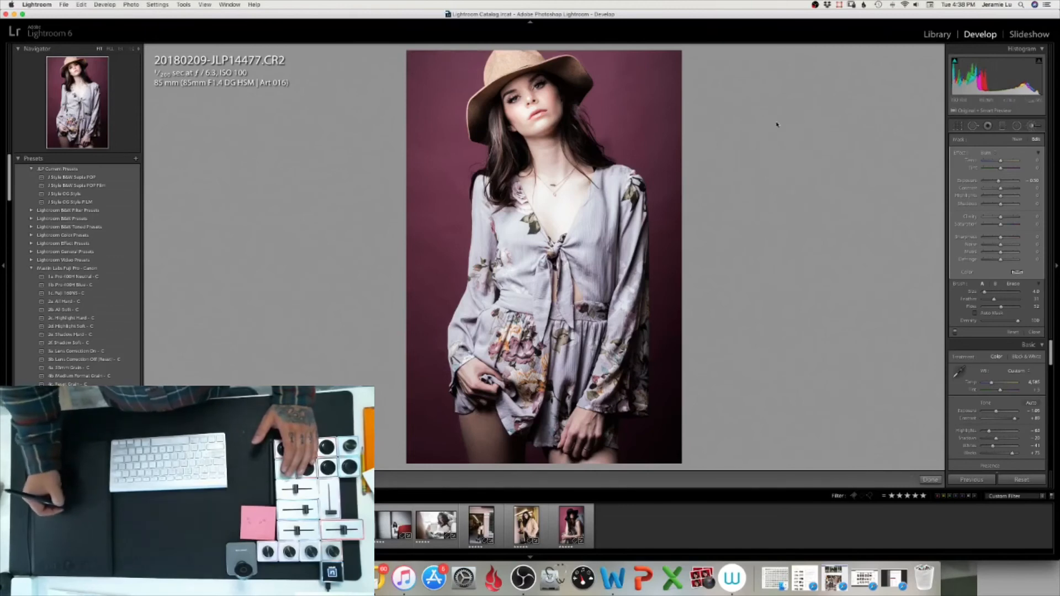
pyautogui.press('[')
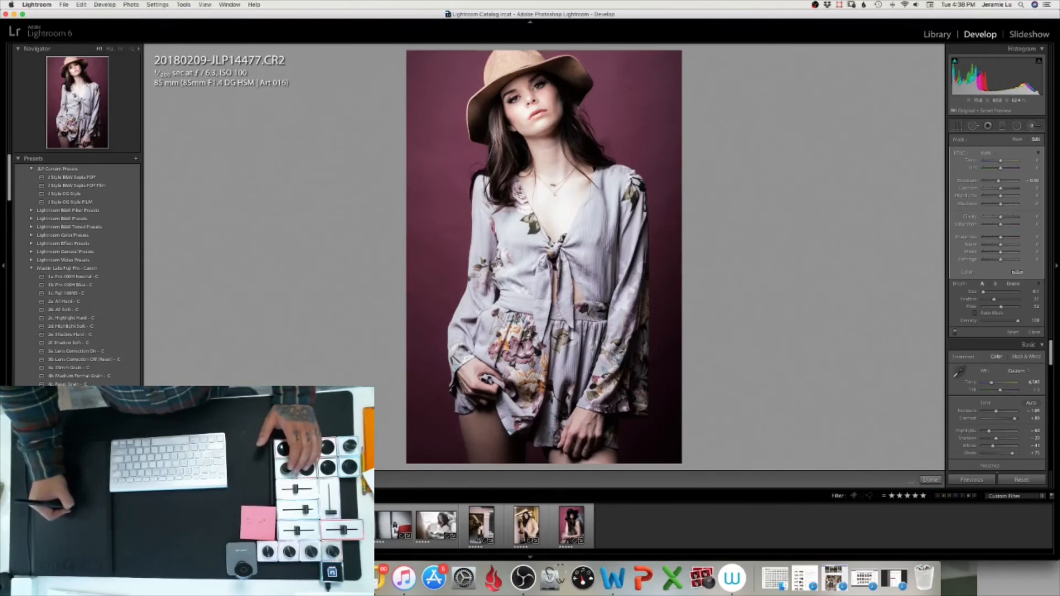
pyautogui.press(']')
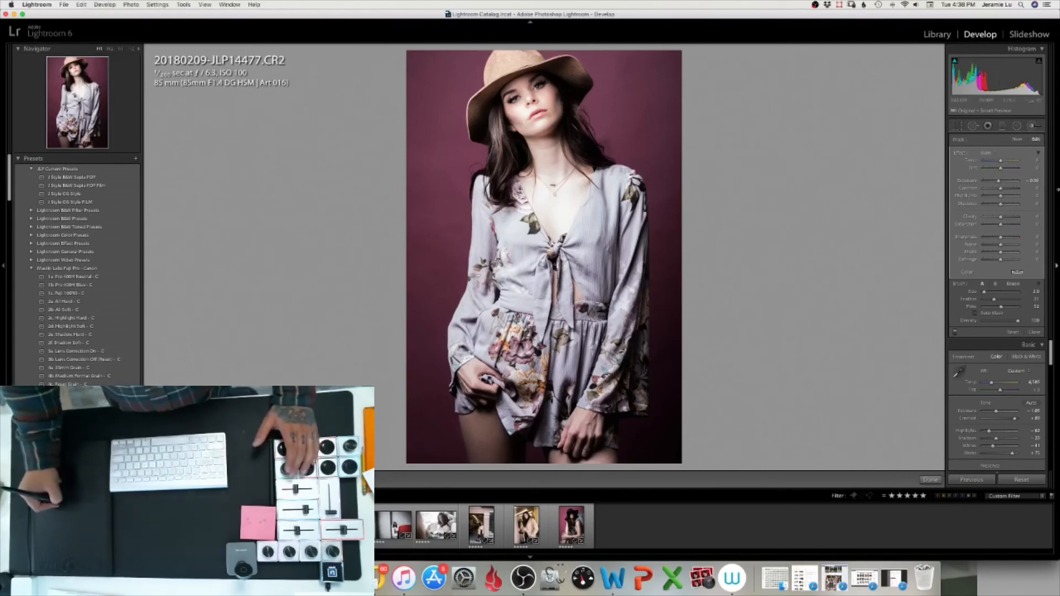
# Weaken the burn adjustment by raising its exposure, and close the Adjustment Brush.
pyautogui.moveTo(1033, 181); pyautogui.dragTo(1053, 176)
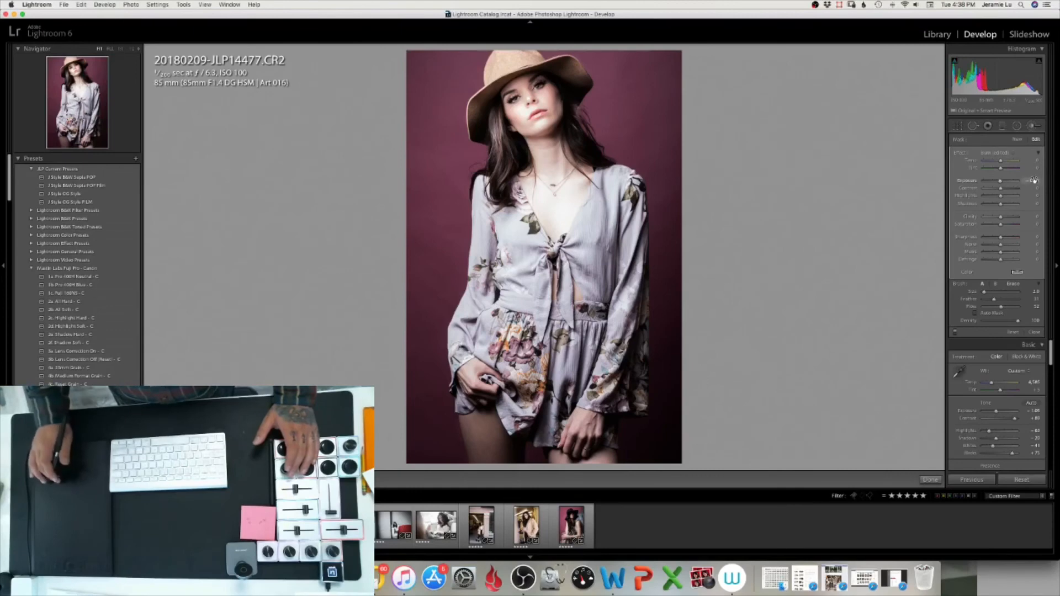
pyautogui.click(1035, 181)
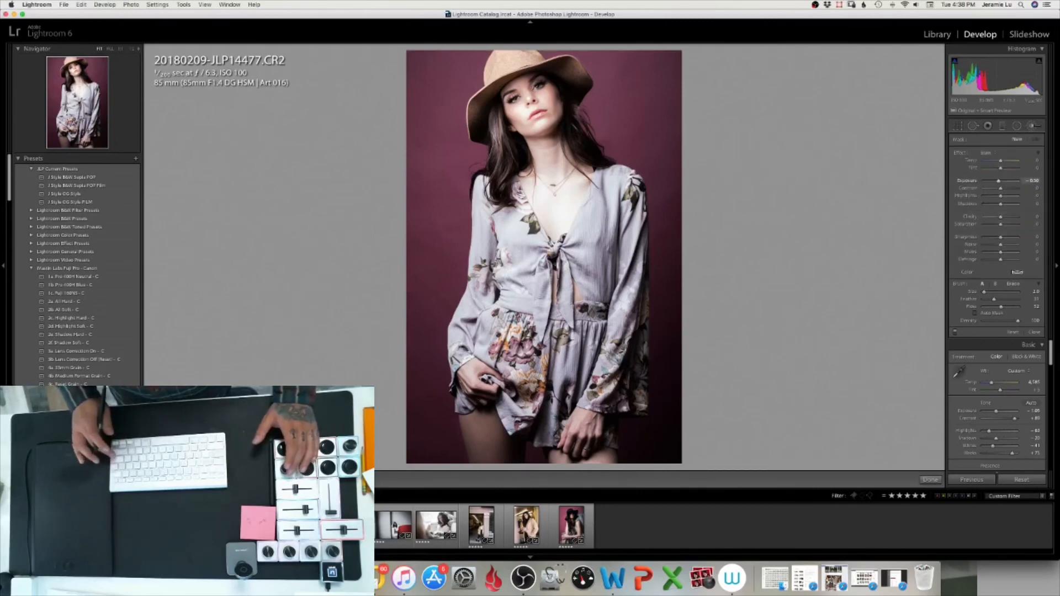
pyautogui.press('Return')
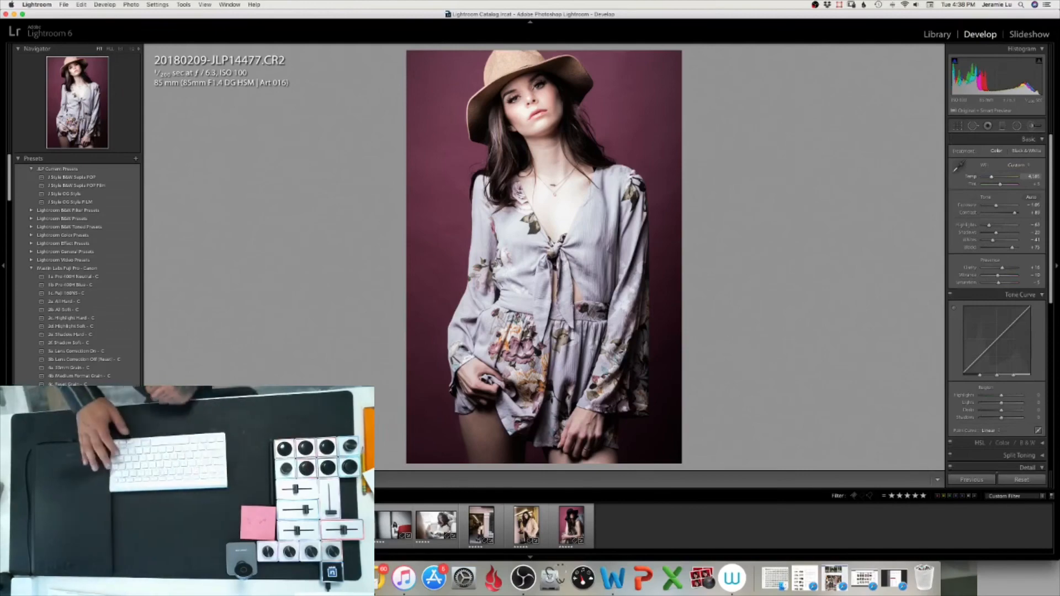
# Compare the unedited portrait with the finished edit several times at full-photo view.
pyautogui.press('\\')
pyautogui.press('\\')
pyautogui.press('\\')
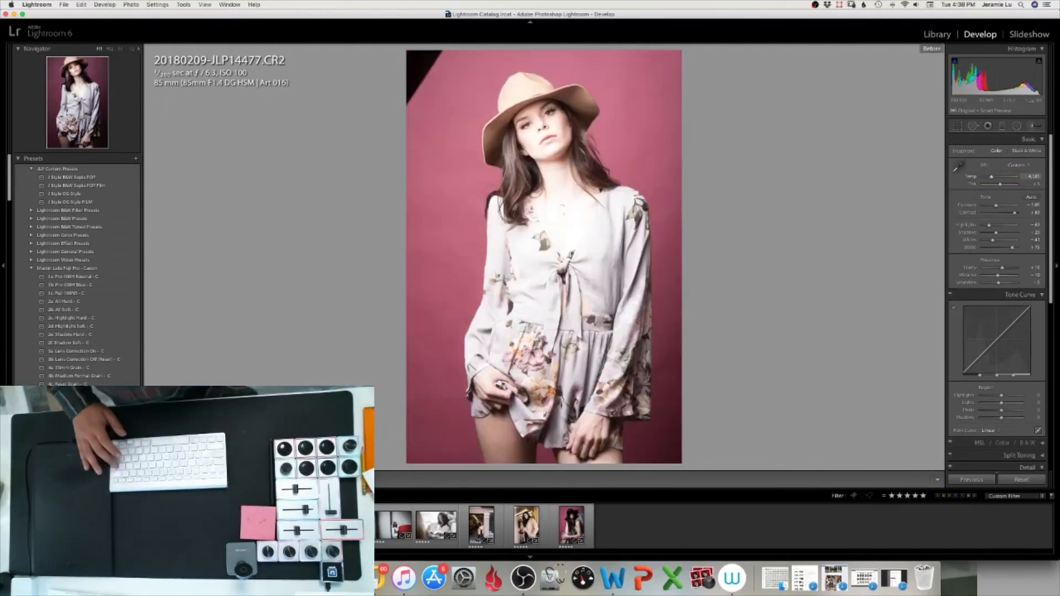
pyautogui.press('\\')
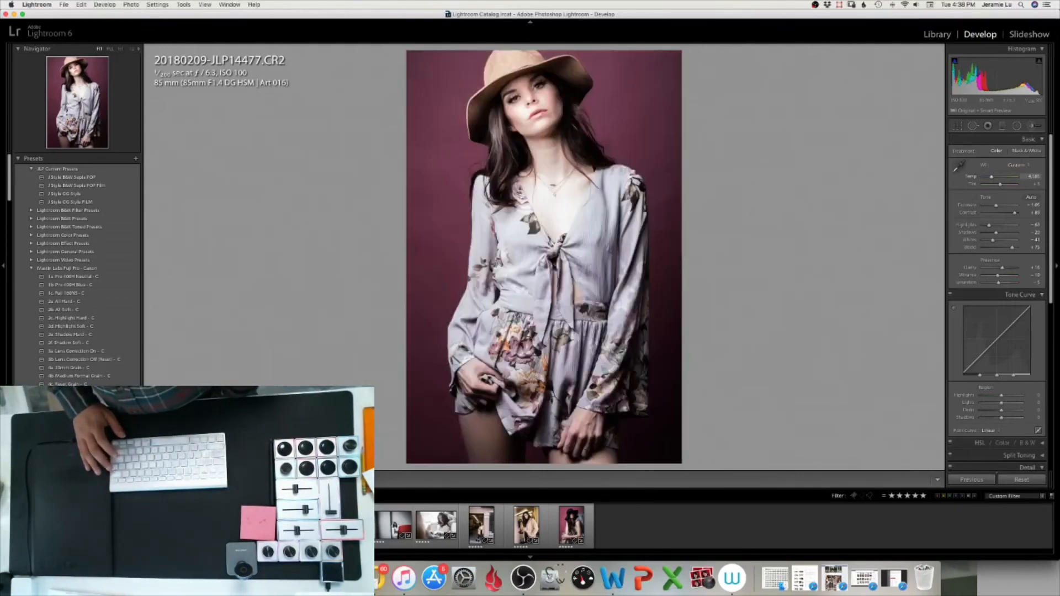
pyautogui.press('\\')
pyautogui.press('\\')
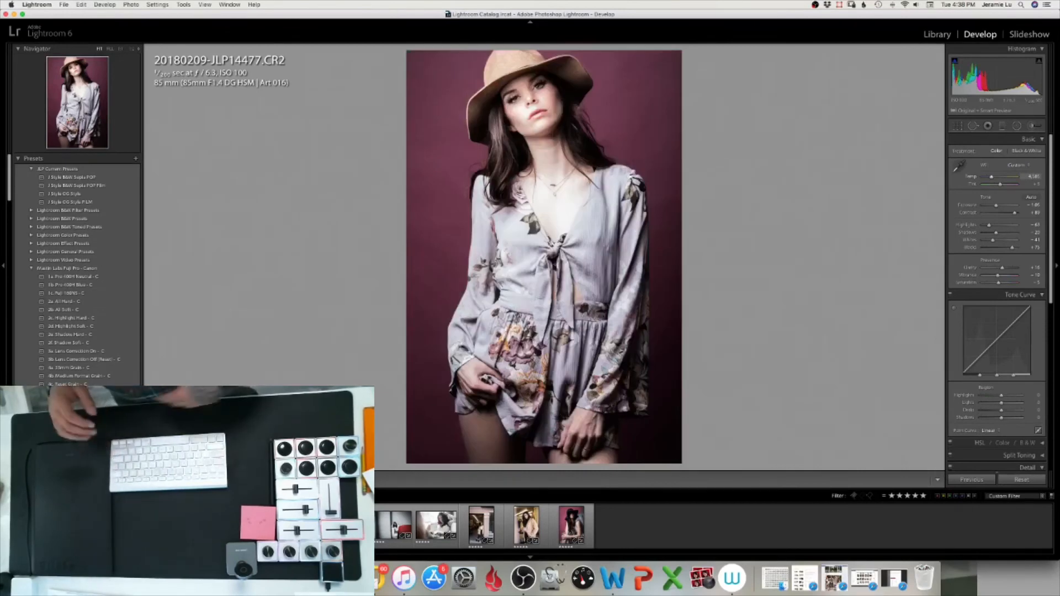